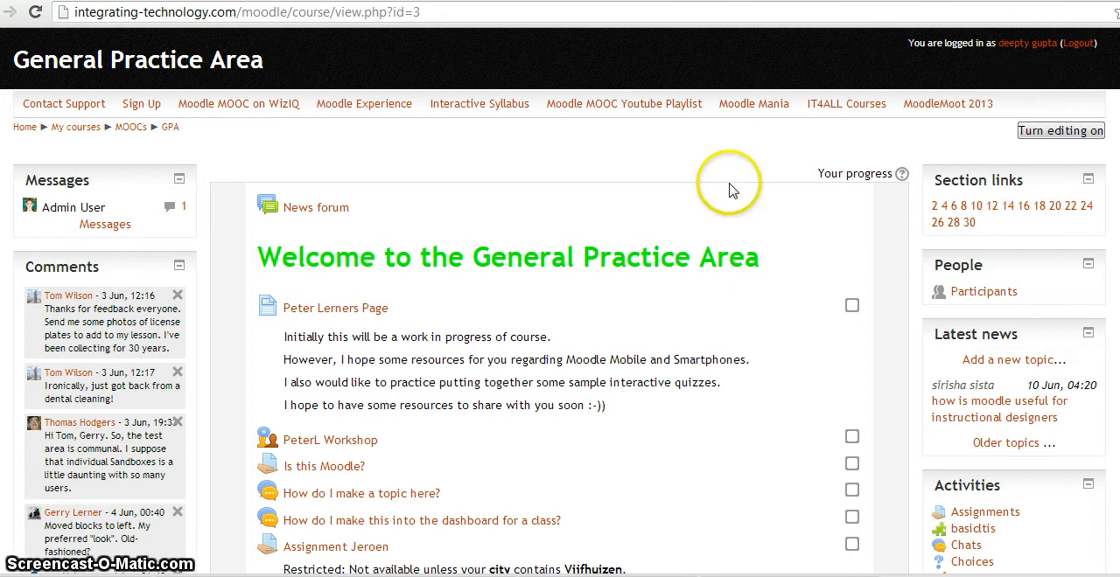
# Open the personal sandbox section listed between Topic 18 and Travel & Tourism in the General Practice Area course
pyautogui.scroll(-9, 733, 191)
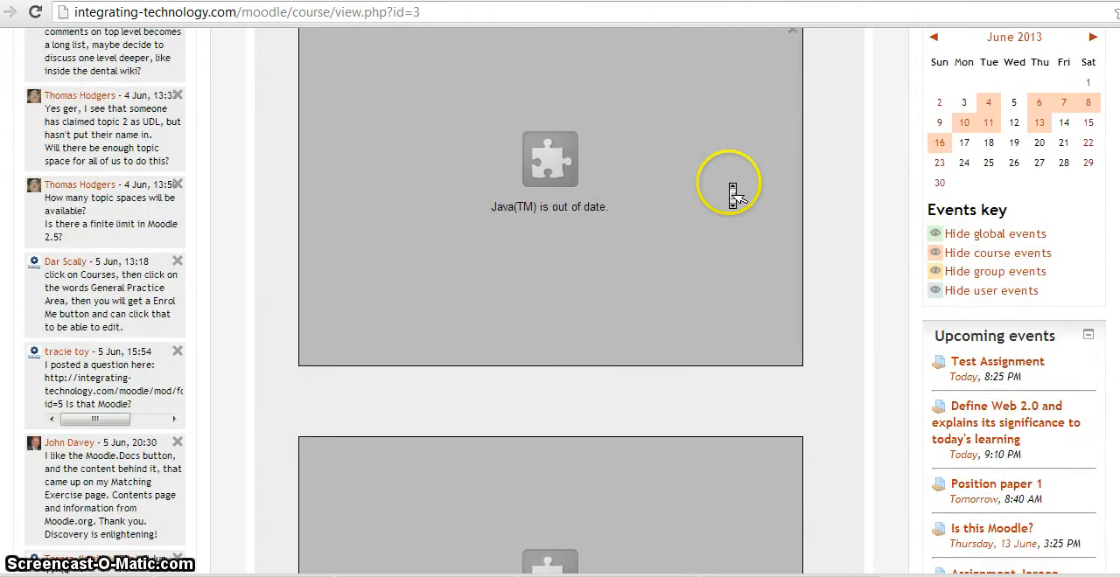
pyautogui.scroll(-10, 733, 191)
pyautogui.scroll(-3, 733, 190)
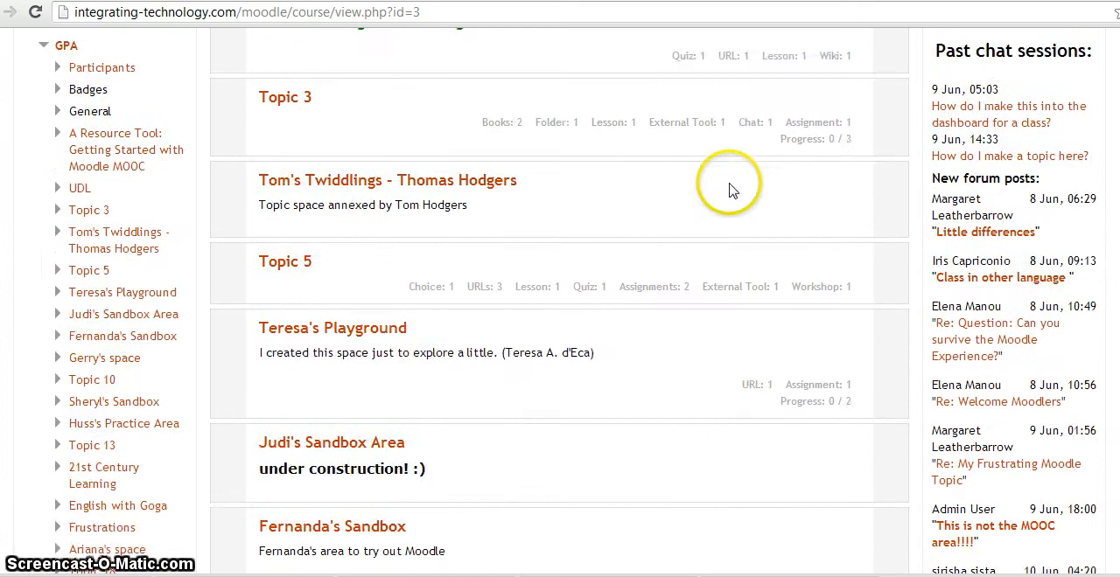
pyautogui.scroll(-3, 733, 191)
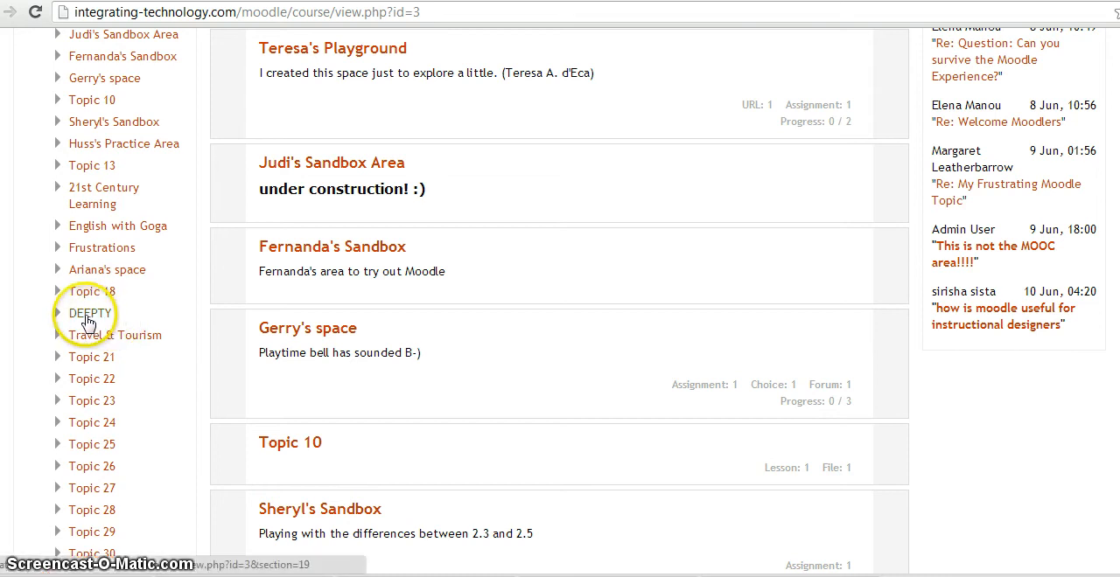
pyautogui.click(88, 319)
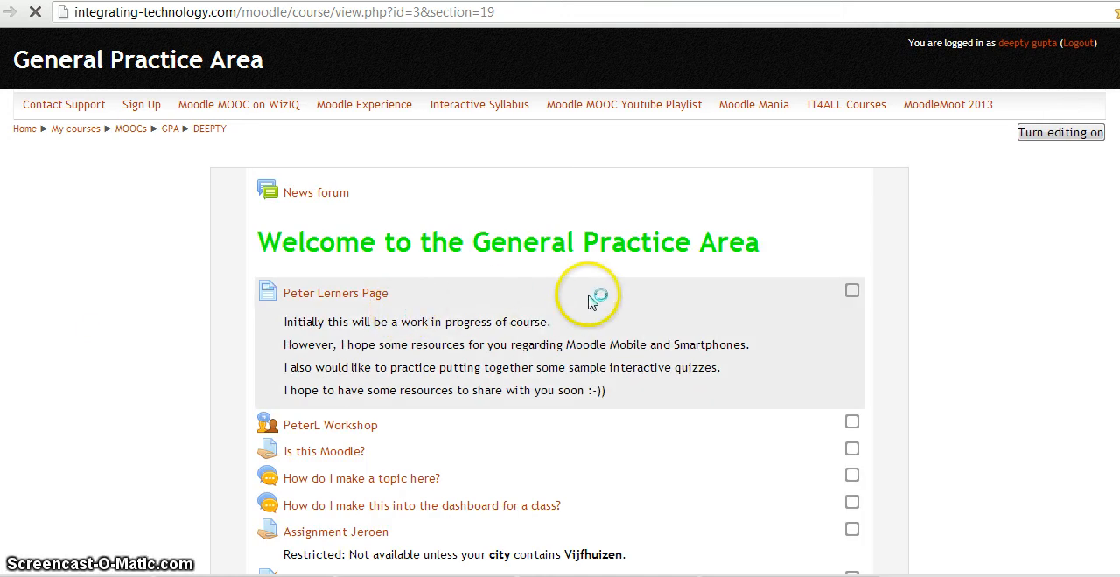
# Review the MY SAND BOX section's content and turn on editing for the course page
pyautogui.scroll(-8, 525, 297)
pyautogui.scroll(-3, 591, 300)
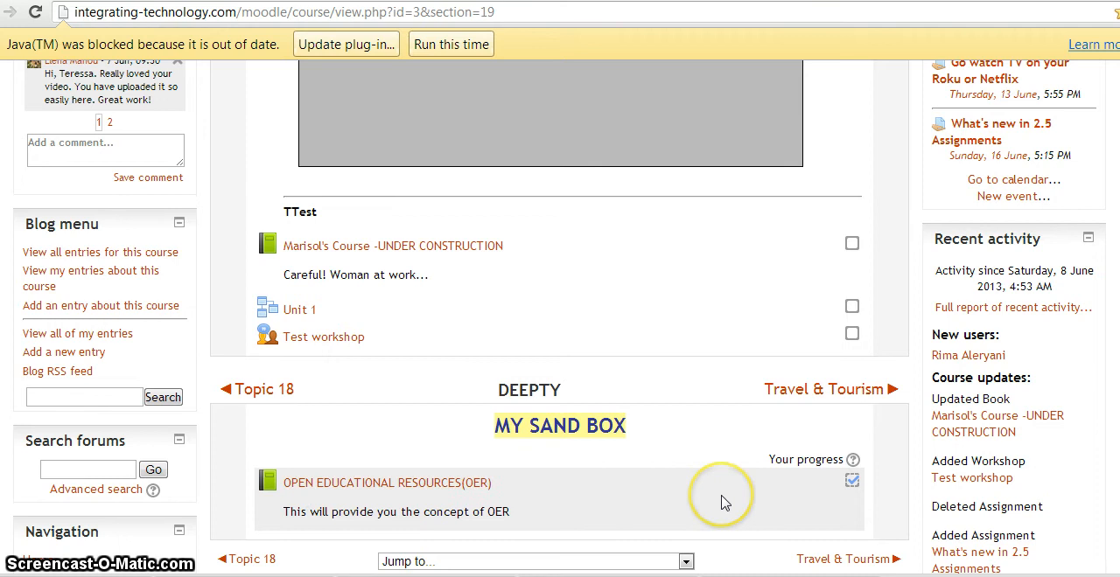
pyautogui.scroll(4, 722, 503)
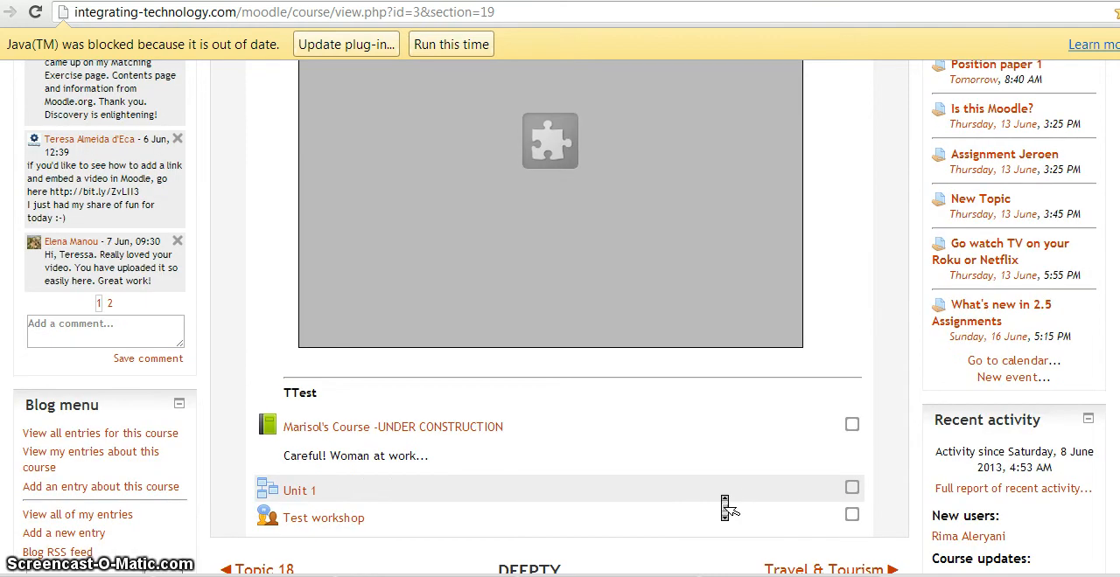
pyautogui.scroll(10, 722, 503)
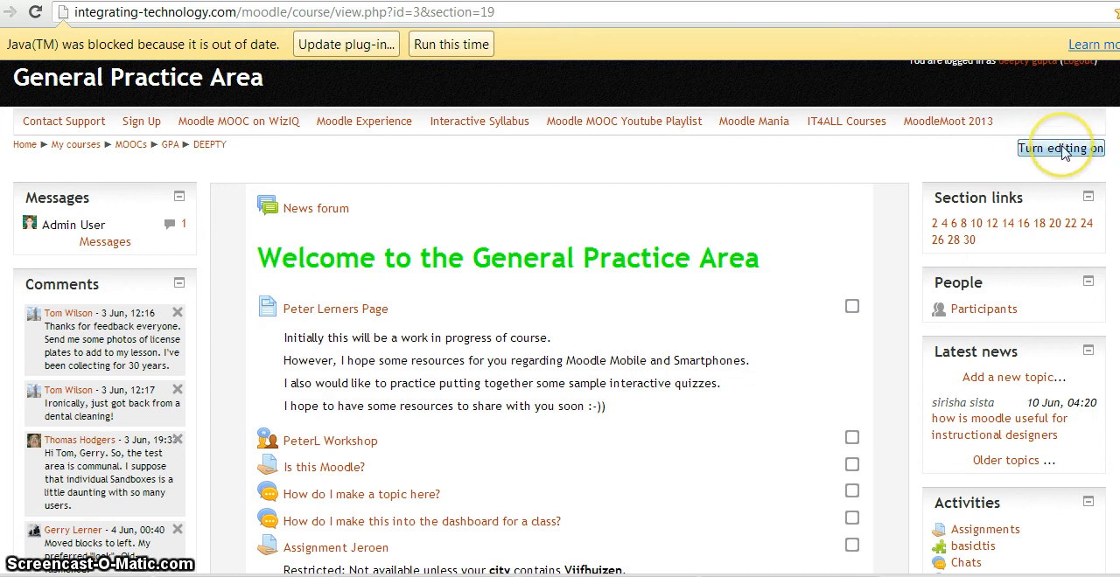
pyautogui.click(1064, 150)
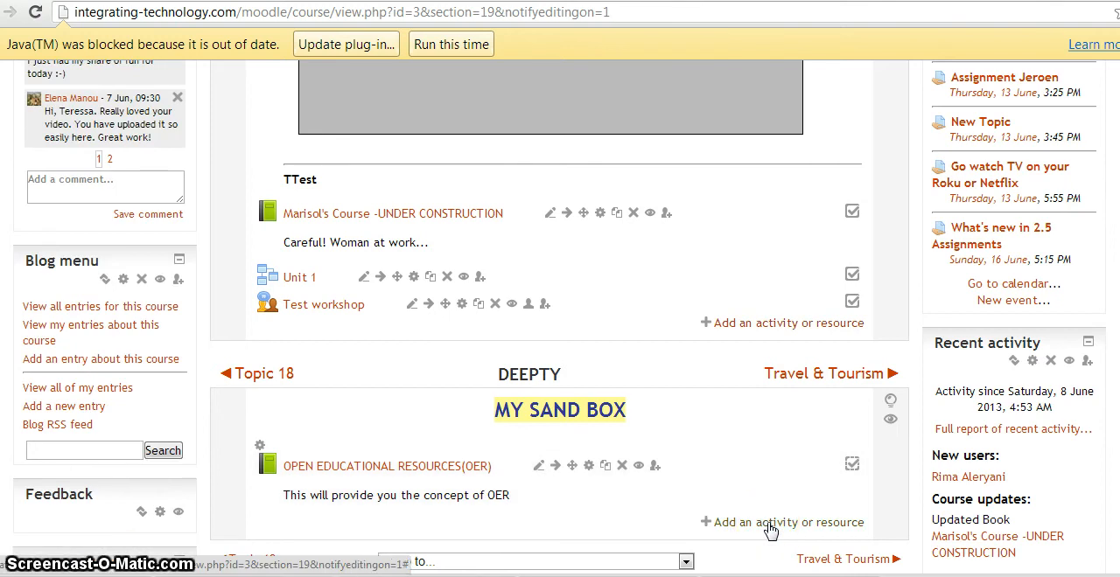
# Add a new Wiki activity to the MY SAND BOX section
pyautogui.click(769, 523)
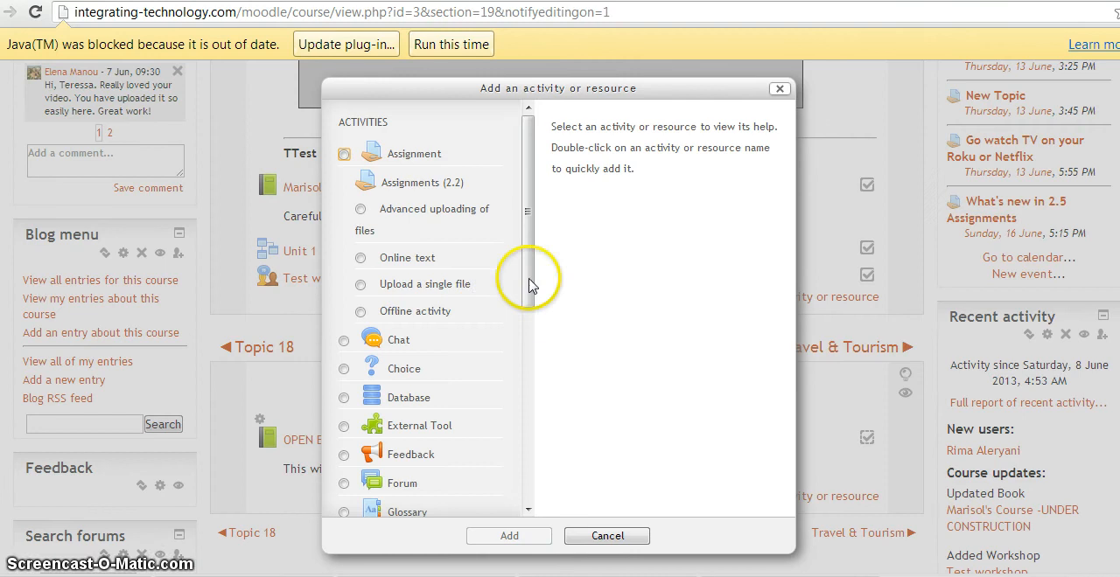
pyautogui.moveTo(527, 244); pyautogui.dragTo(529, 387)
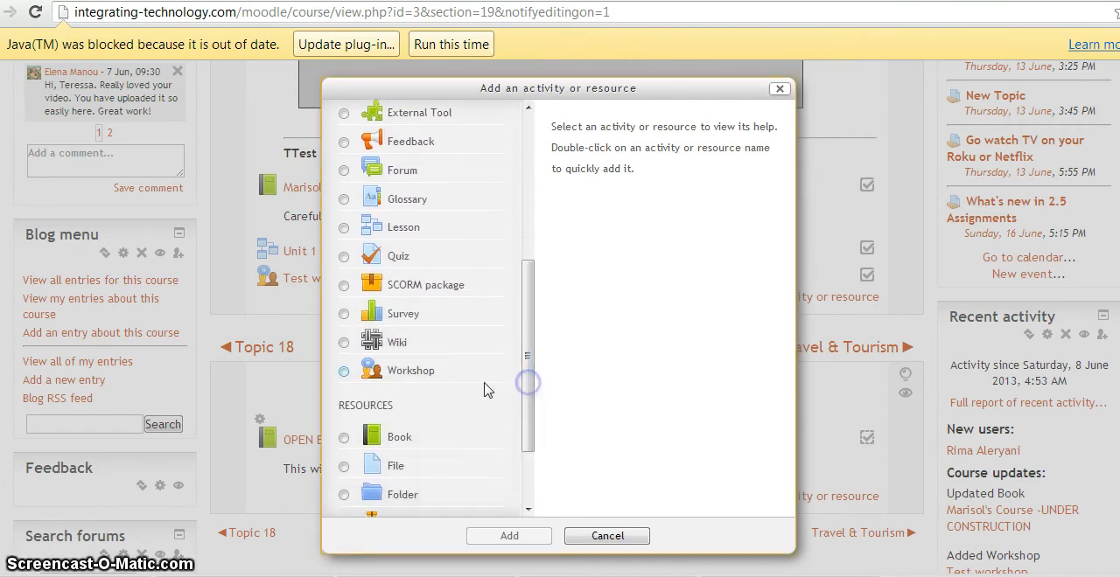
pyautogui.click(343, 346)
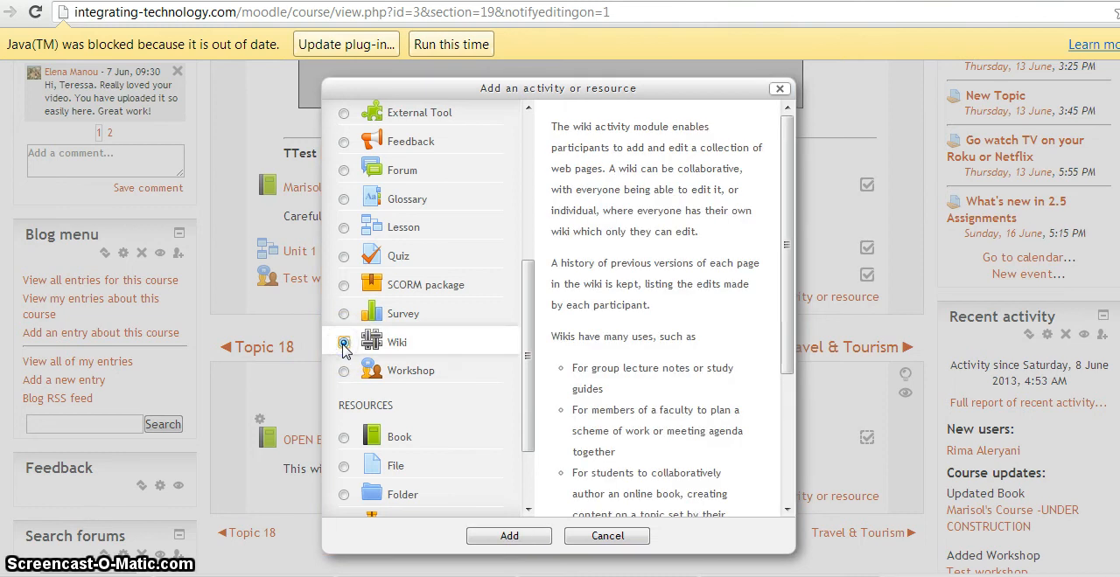
pyautogui.click(344, 347)
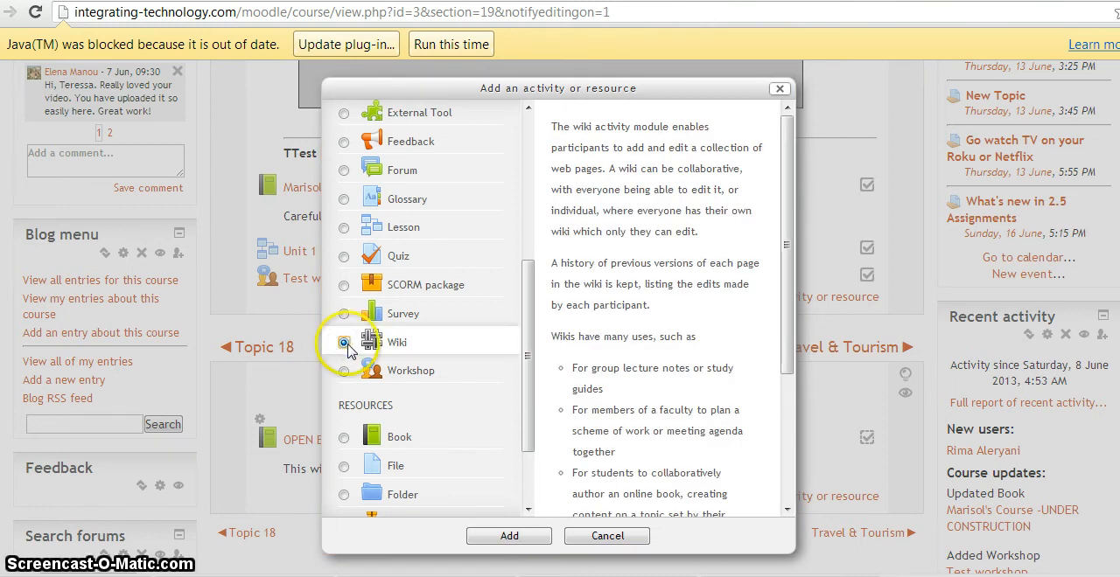
pyautogui.click(511, 540)
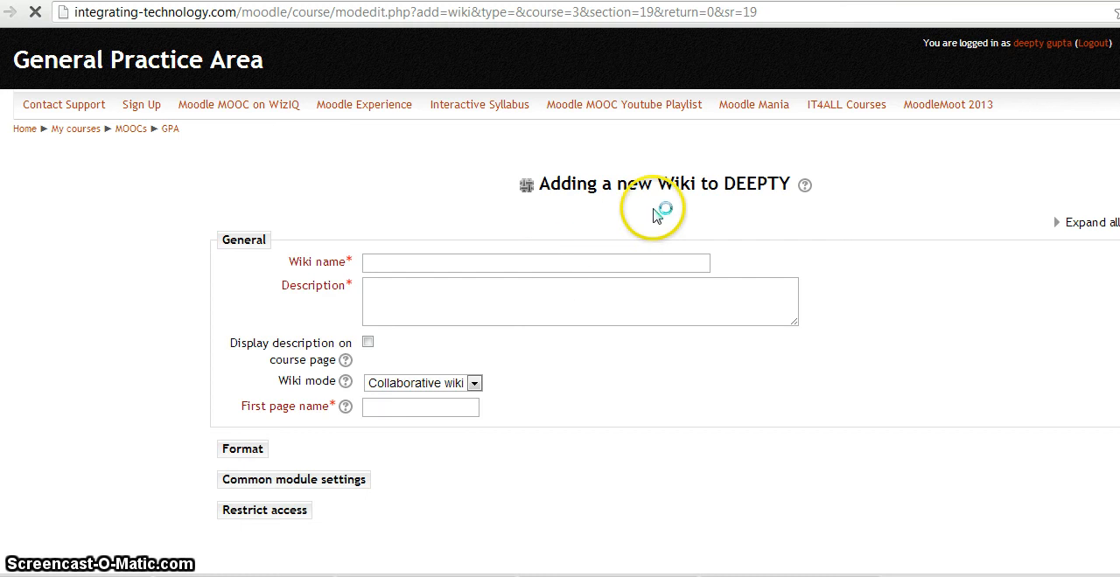
# Name the wiki "Open Educational Resources in Teacher Education"
pyautogui.click(401, 263)
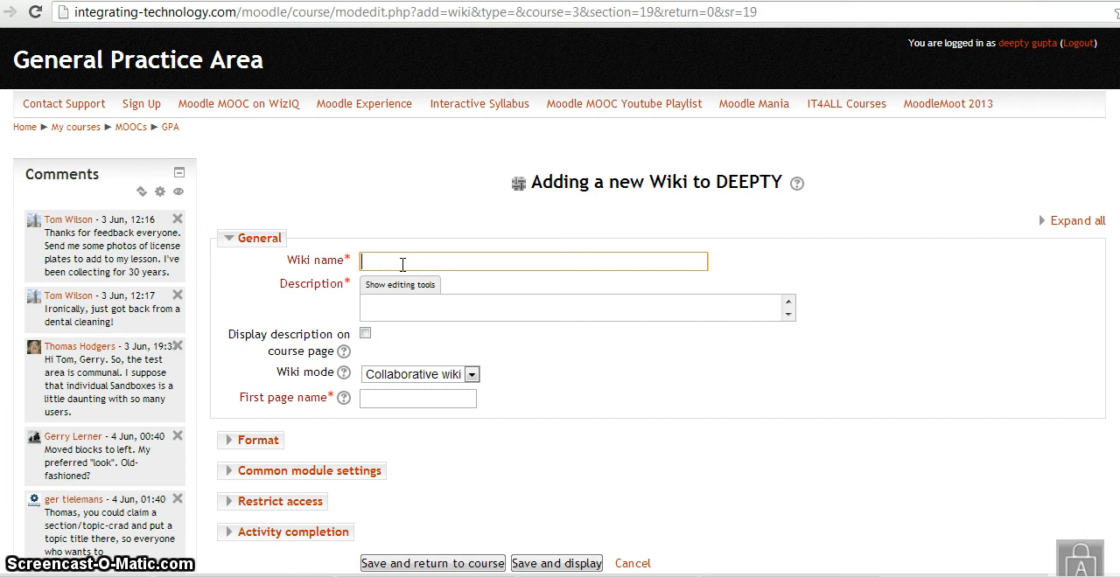
pyautogui.write('Op')
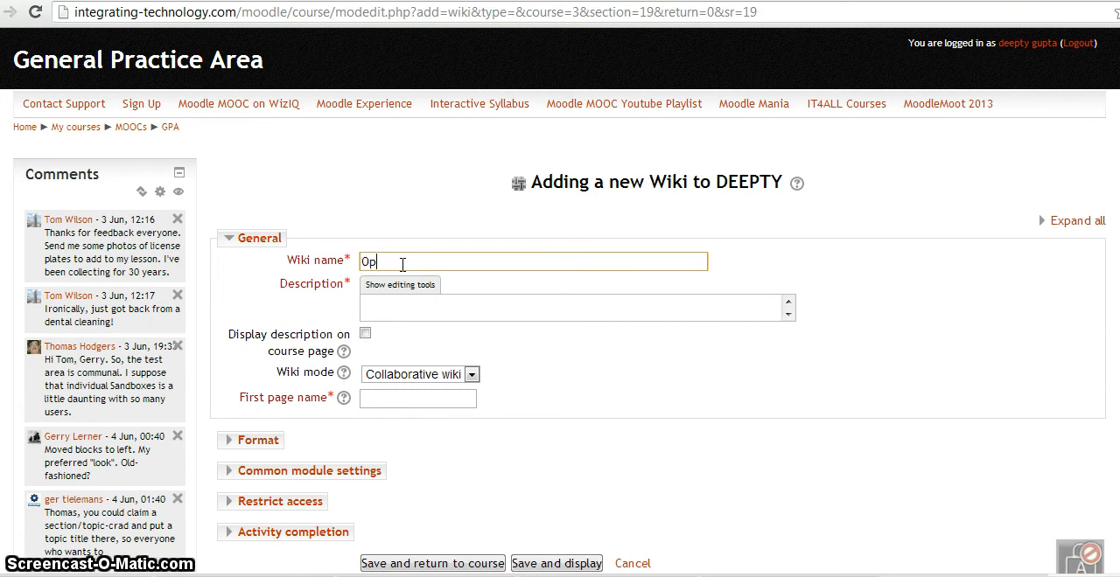
pyautogui.write('en Ed')
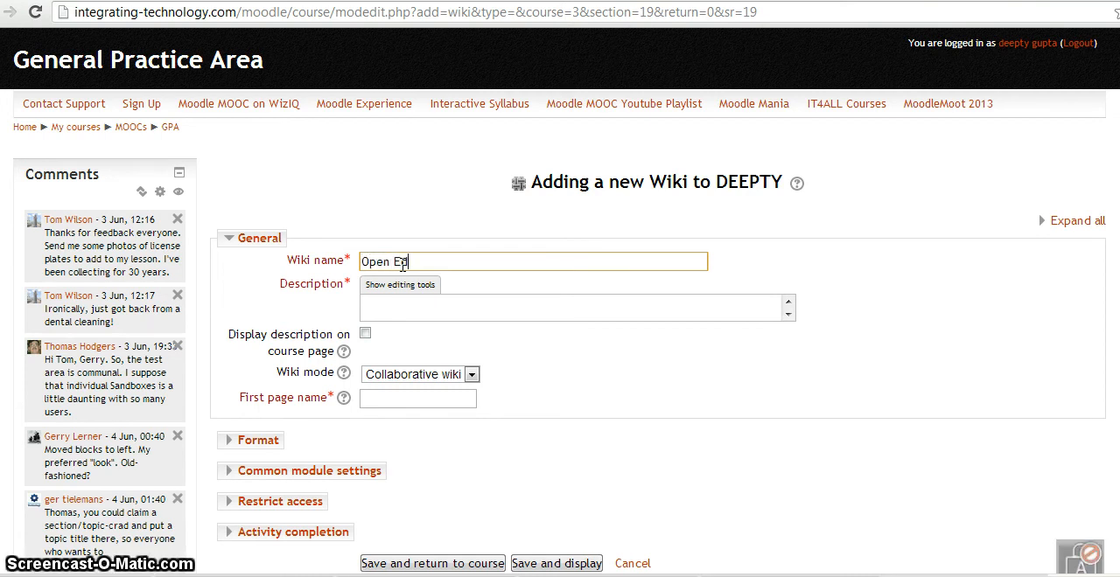
pyautogui.write('ucational R')
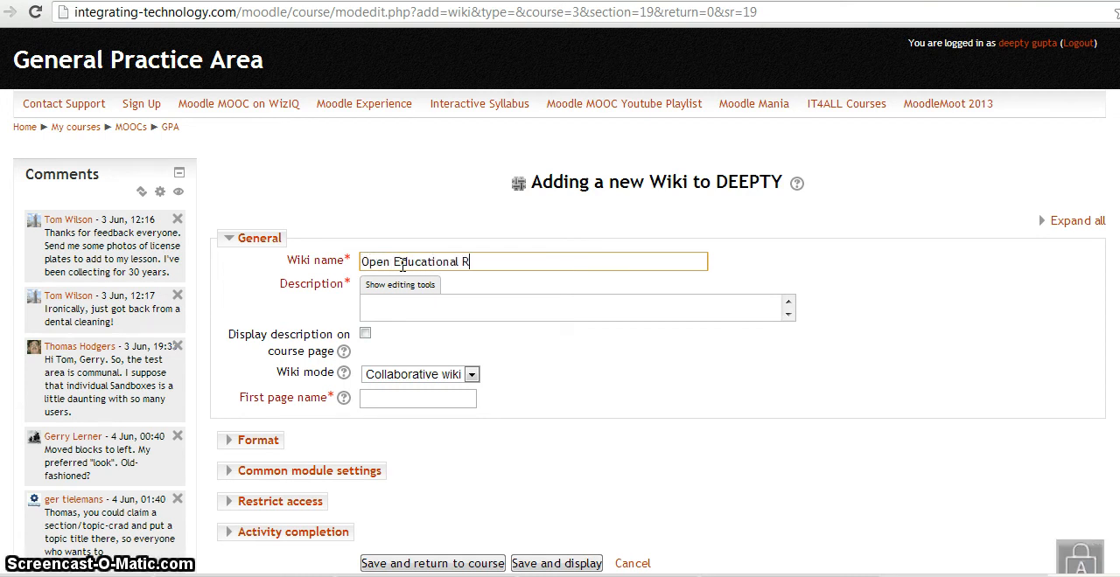
pyautogui.write('esources')
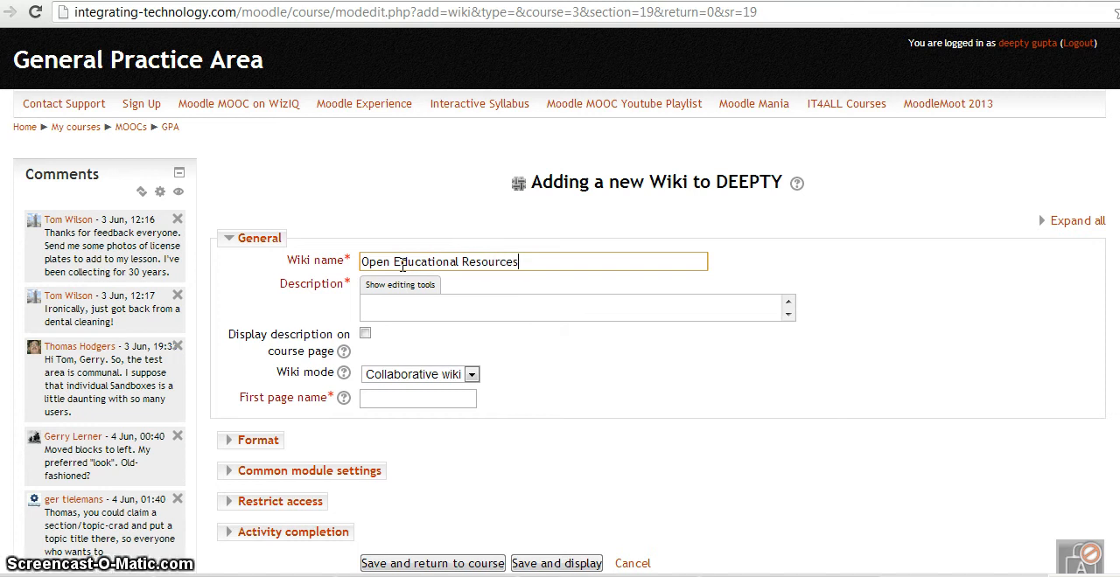
pyautogui.write(' in Te')
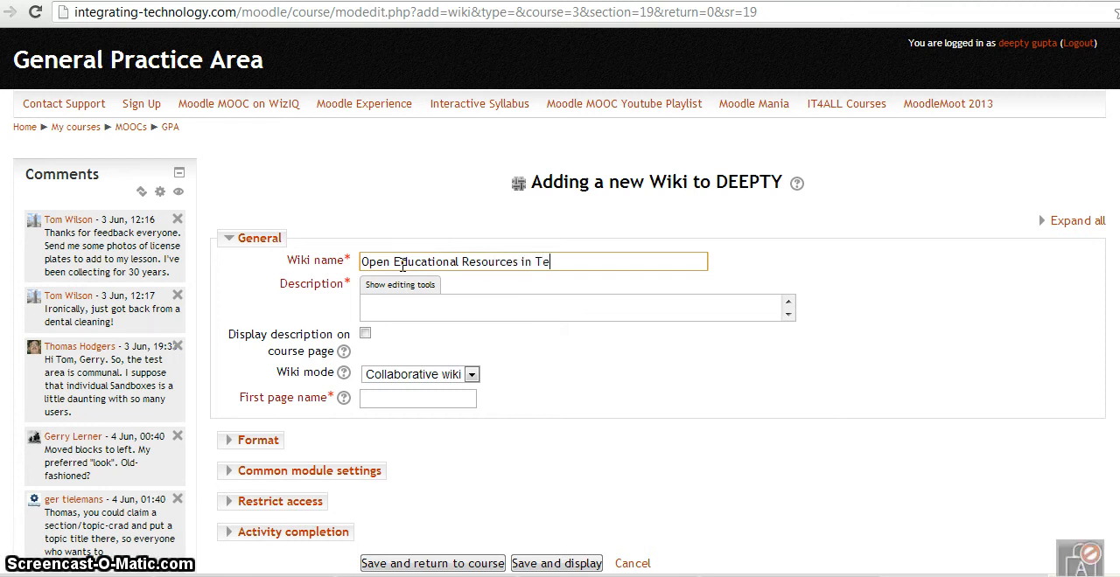
pyautogui.write('cah')
pyautogui.press('BackSpace')
pyautogui.press('BackSpace')
pyautogui.press('BackSpace')
pyautogui.write('acher ')
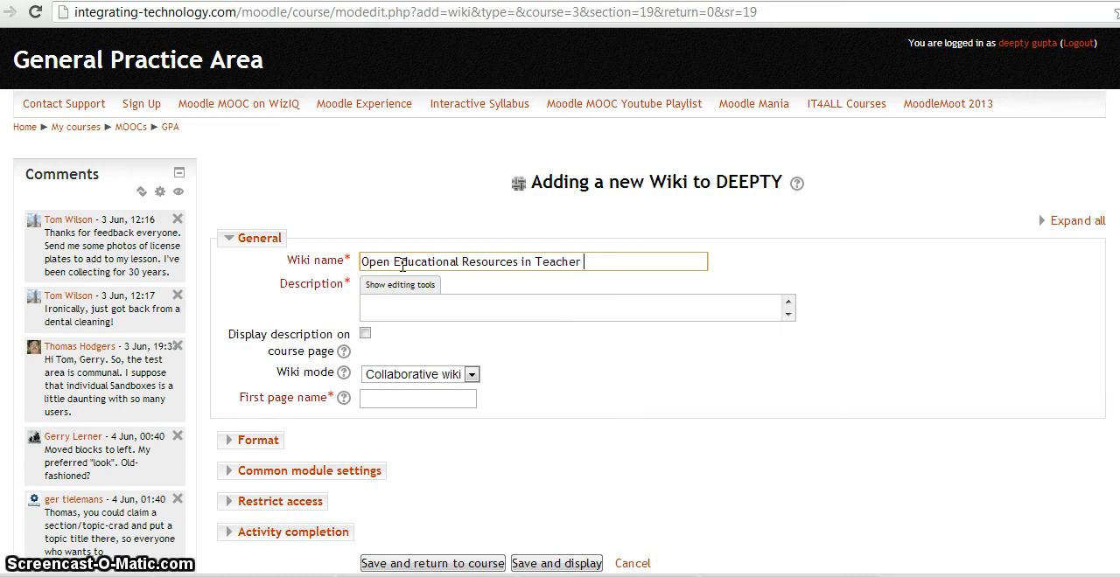
pyautogui.write('Education')
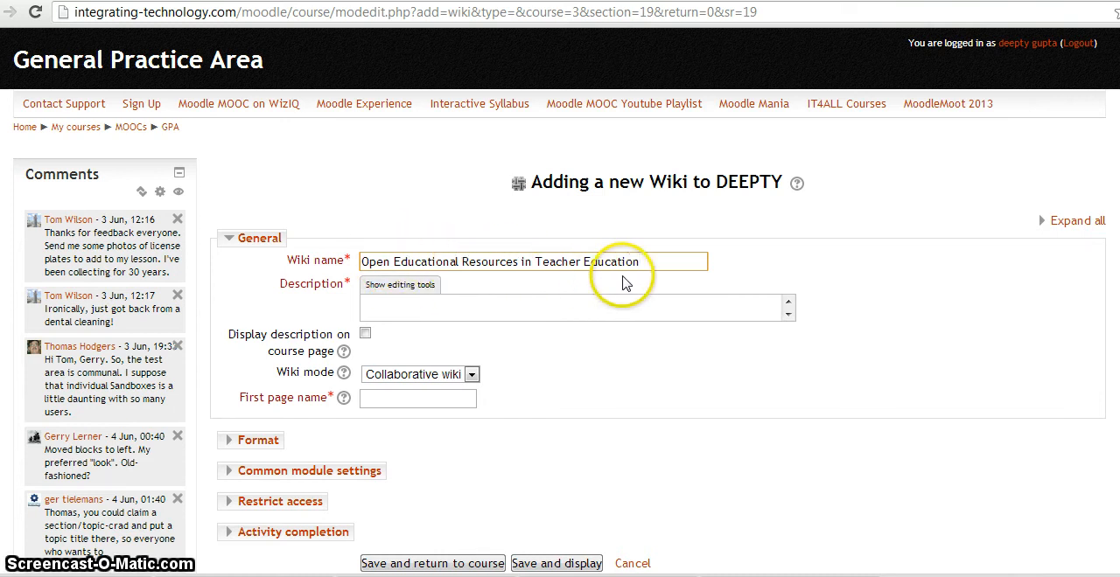
# Show the description's editing tools, enter "Please write how OER can be used in Teacher Education", and enable displaying the description on the course page
pyautogui.click(405, 292)
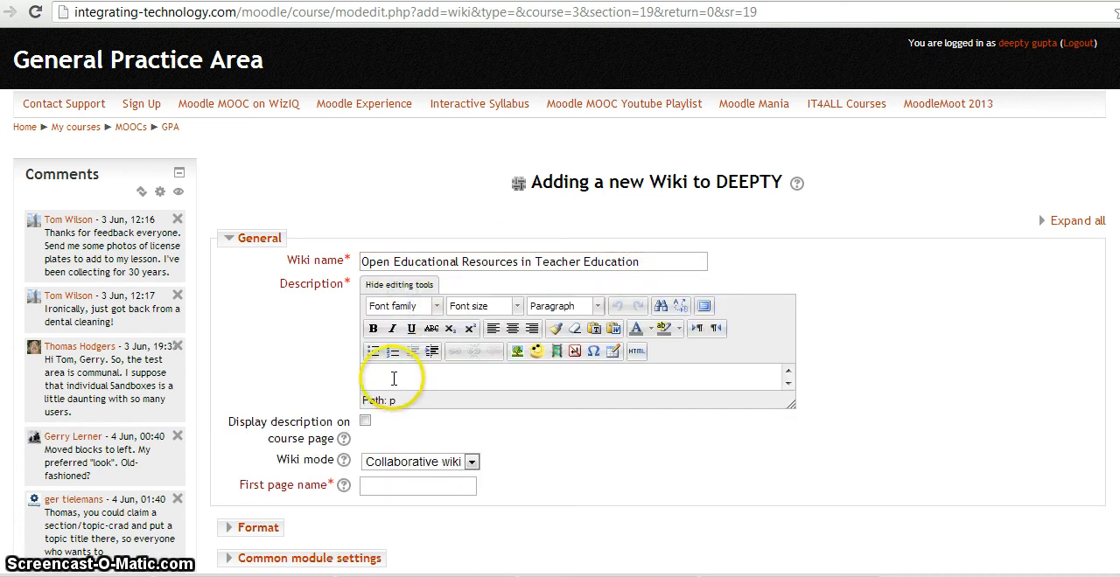
pyautogui.click(394, 378)
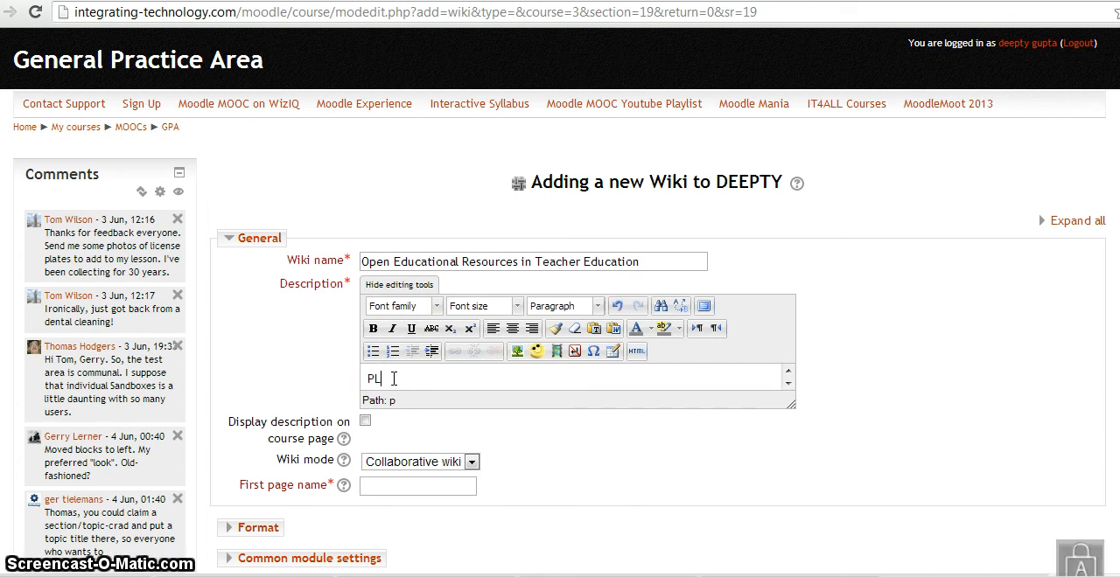
pyautogui.press('BackSpace')
pyautogui.press('BackSpace')
pyautogui.press('BackSpace')
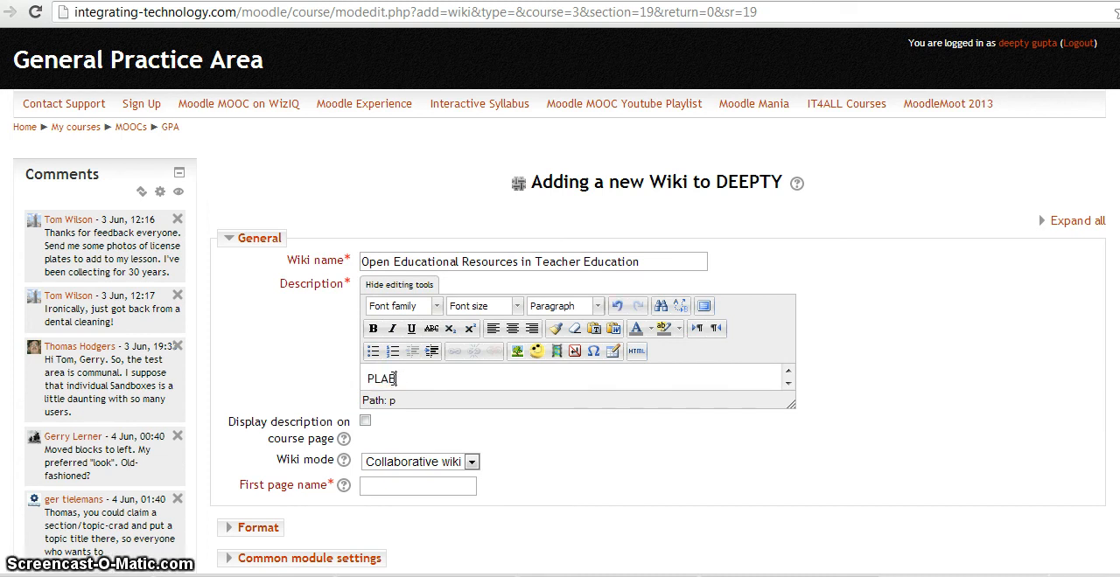
pyautogui.press('BackSpace')
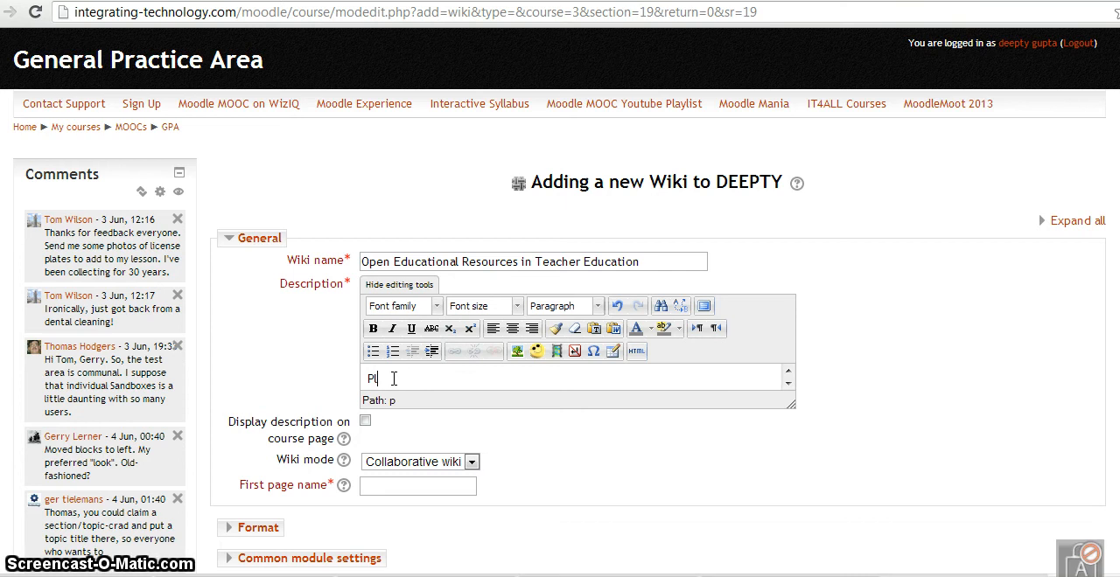
pyautogui.write('lease ')
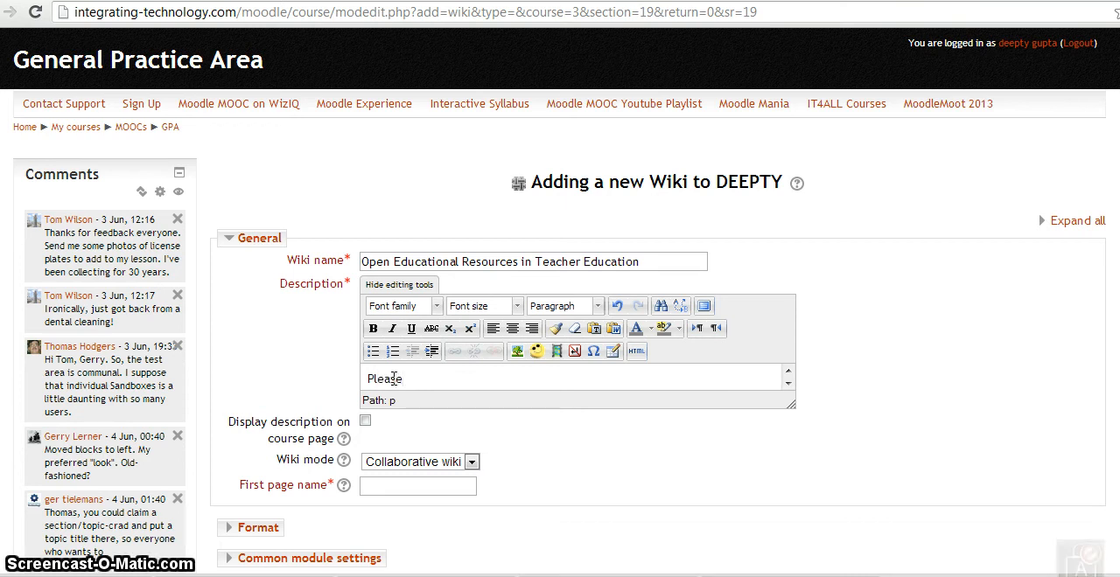
pyautogui.write('write ')
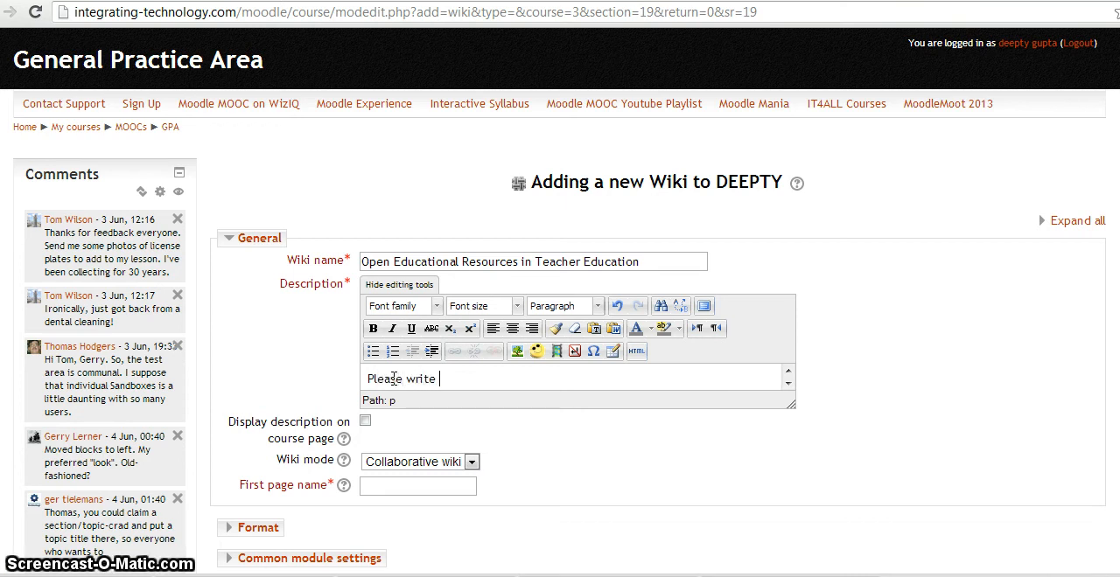
pyautogui.write('how')
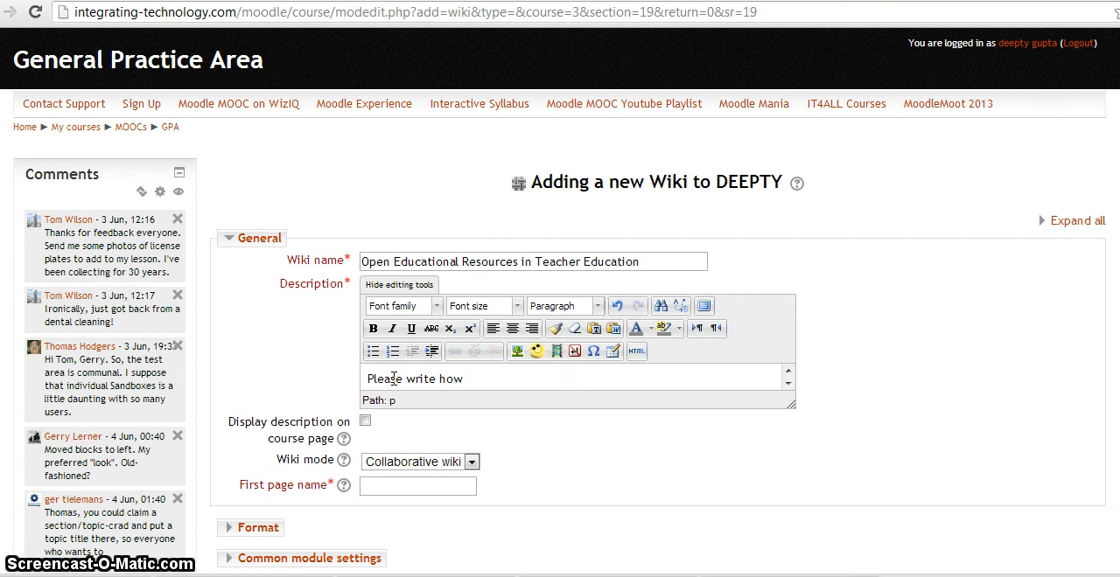
pyautogui.write(' OER ca')
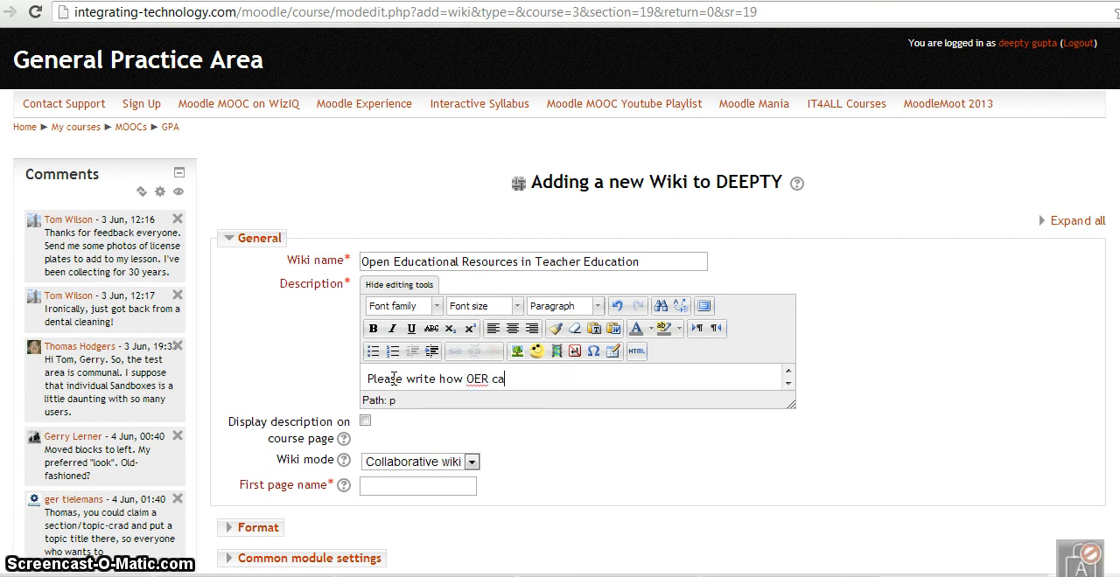
pyautogui.write('n be us')
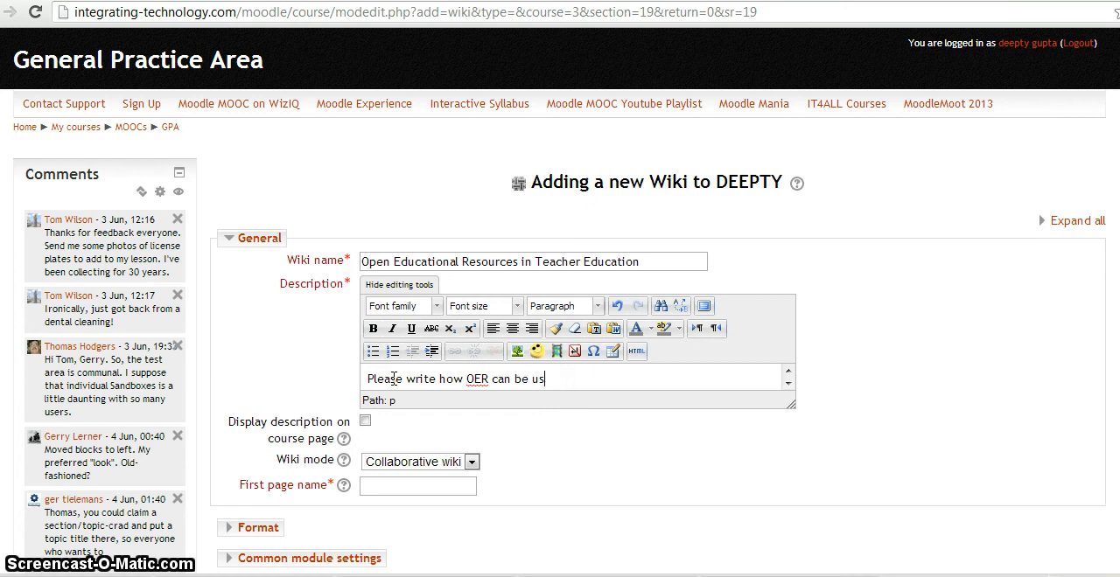
pyautogui.write('ed in ')
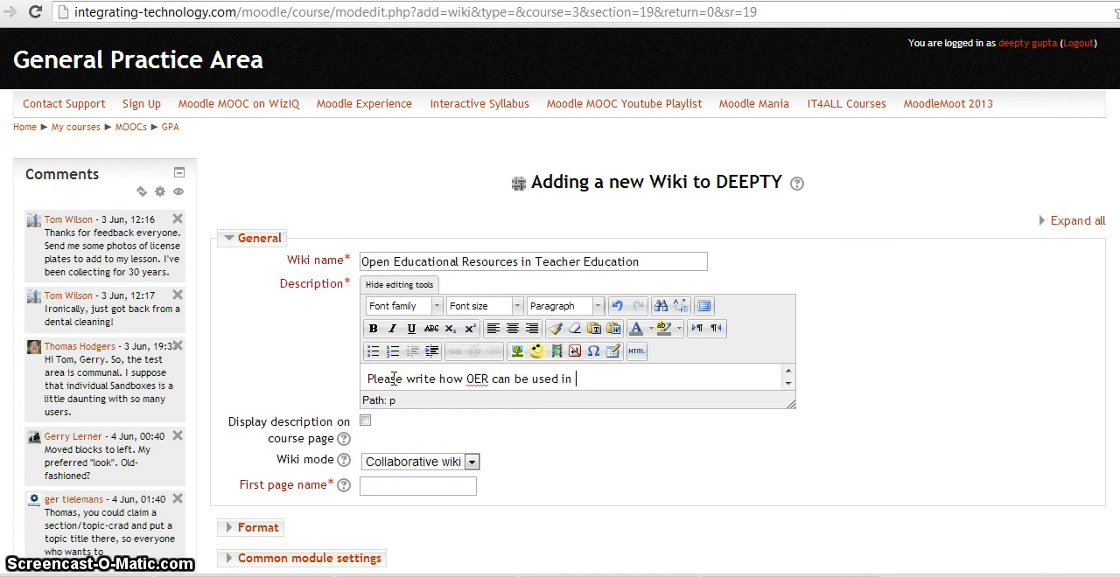
pyautogui.write('Tea')
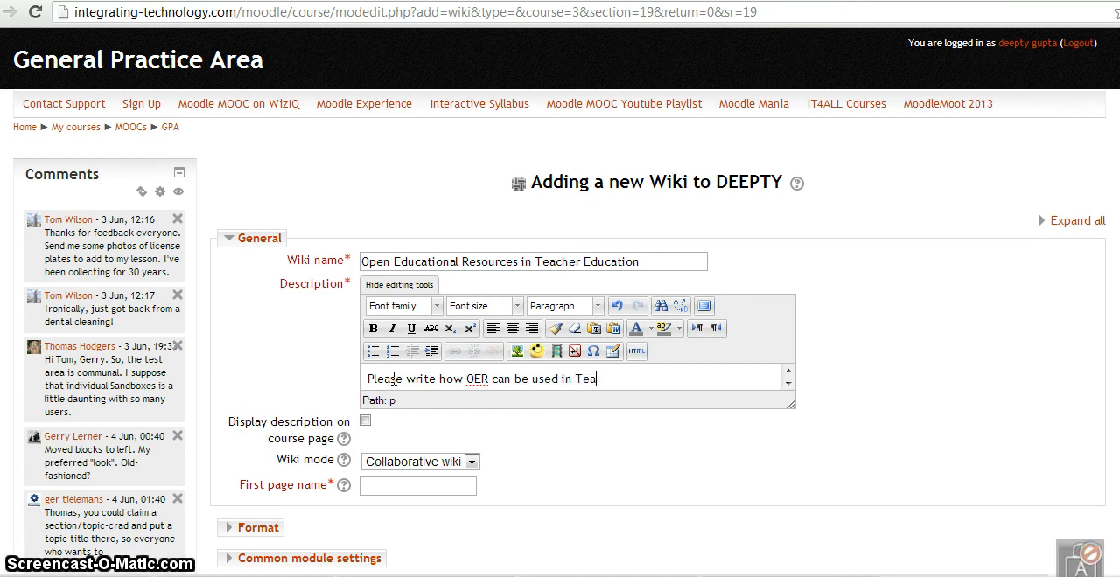
pyautogui.write('cher Education')
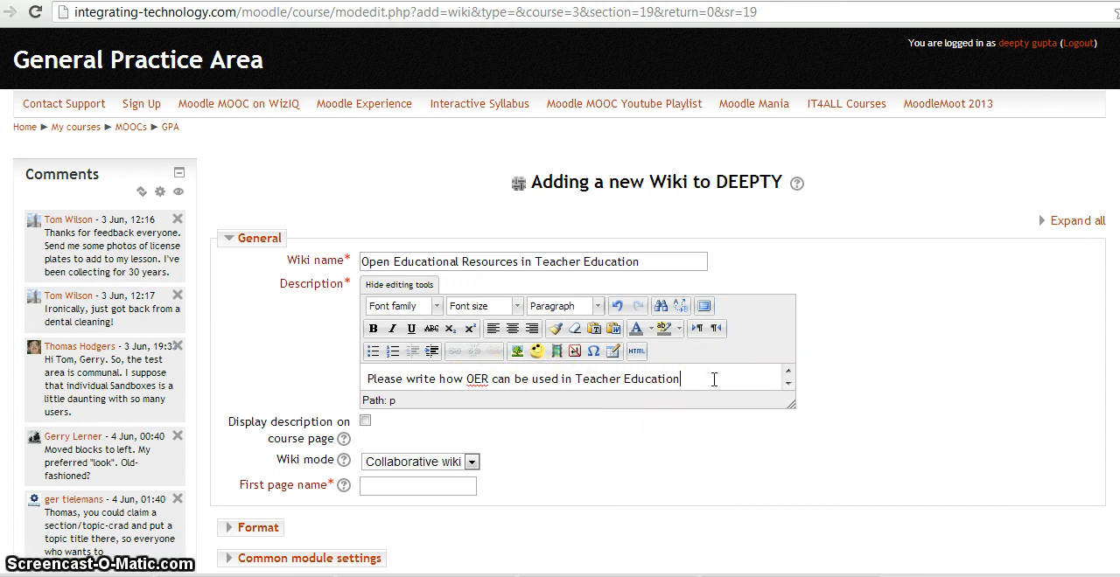
pyautogui.click(365, 421)
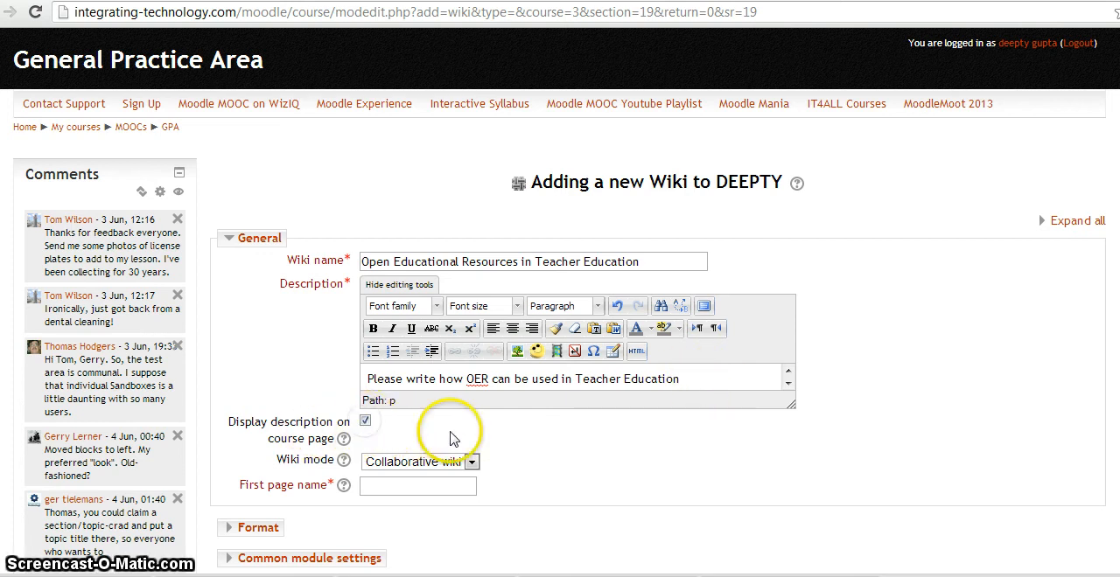
pyautogui.scroll(-2, 454, 442)
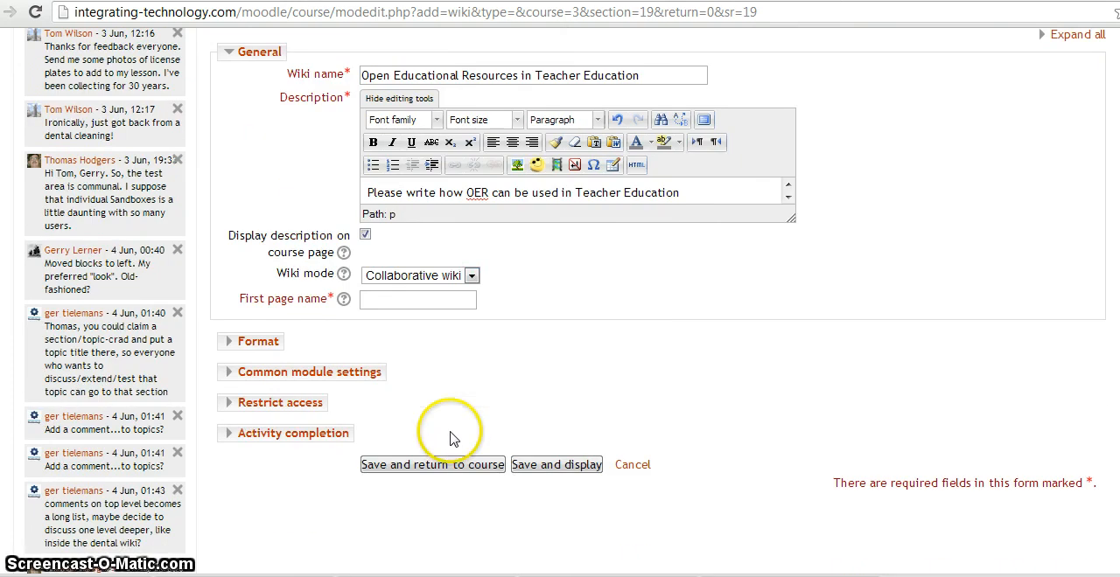
# Keep the wiki mode as Collaborative wiki and name the first page "OER in TE"
pyautogui.click(472, 277)
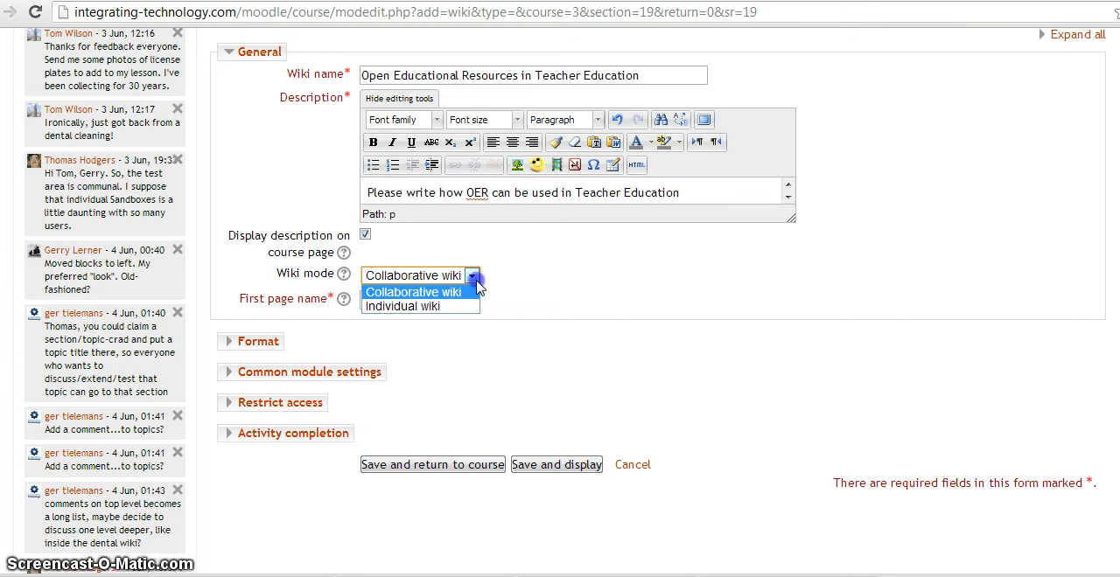
pyautogui.click(477, 280)
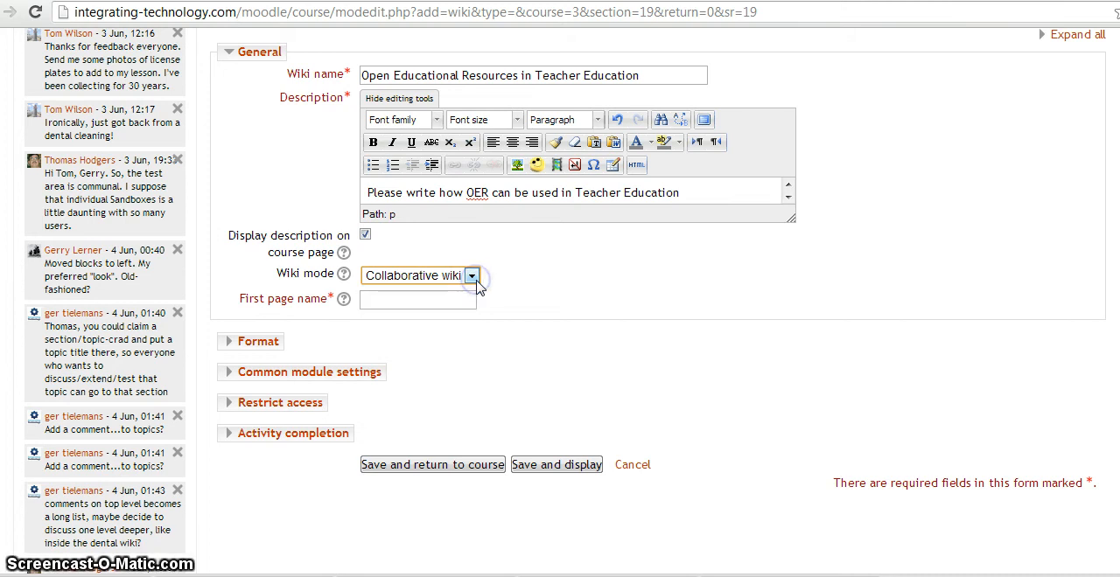
pyautogui.click(406, 302)
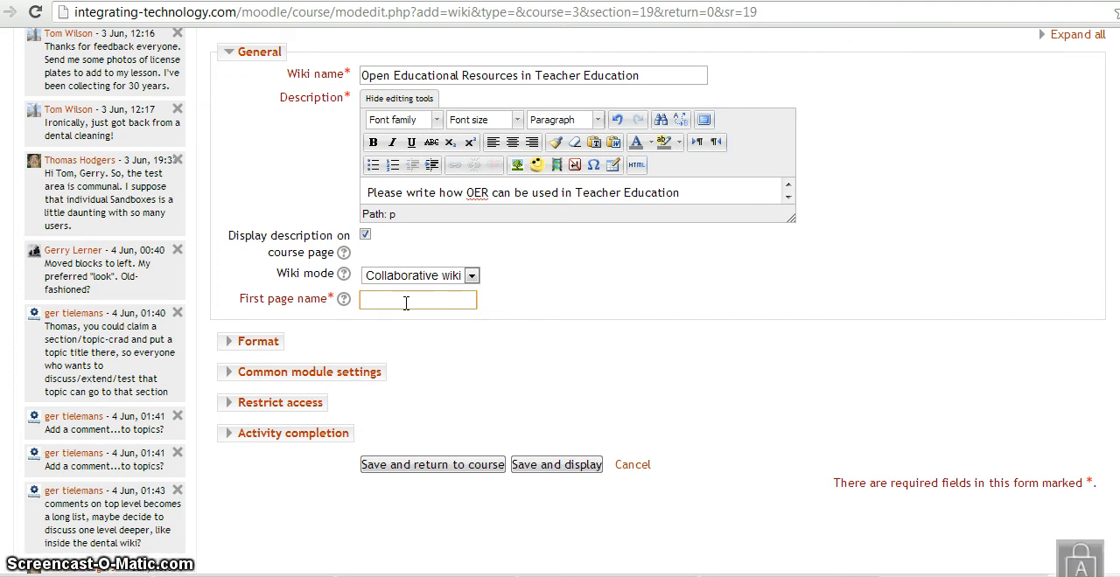
pyautogui.write('O')
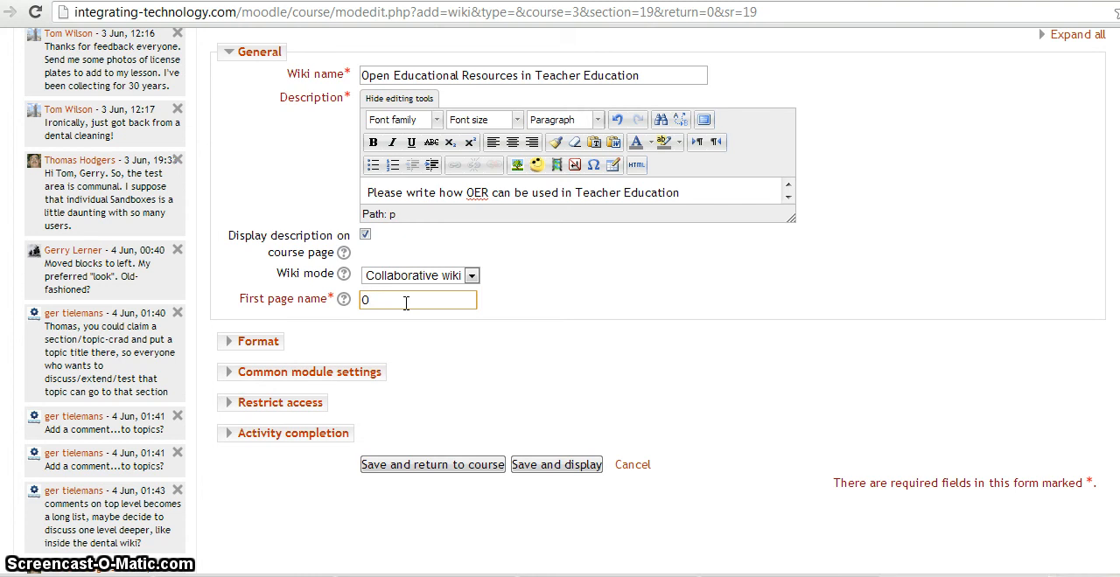
pyautogui.write('ER')
pyautogui.press('capslock')
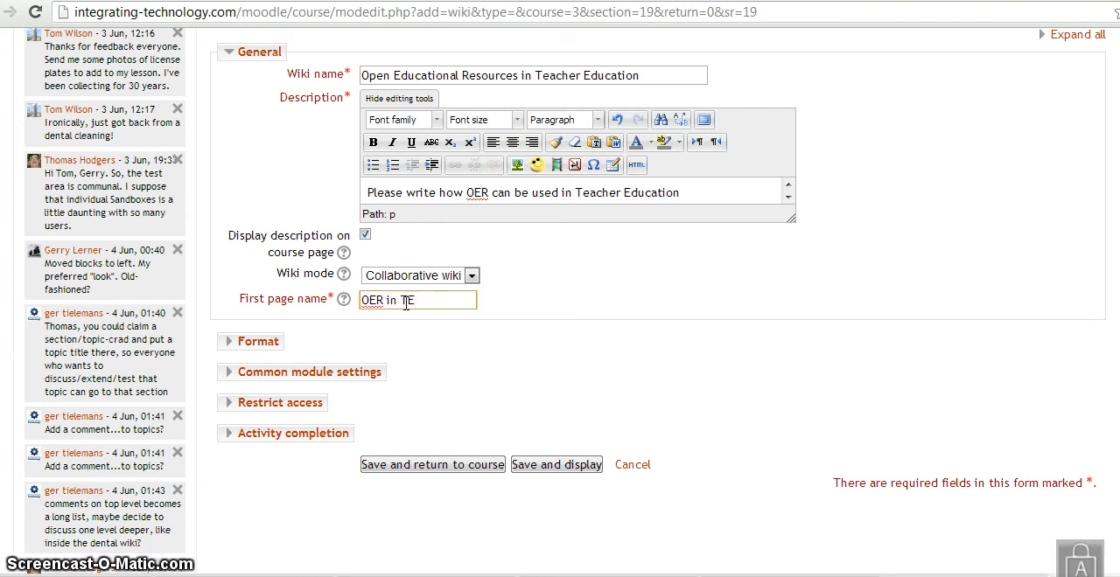
# Examine the wiki's format, visibility, group mode and restrict access settings, leaving visibility on Show and group mode on No groups
pyautogui.click(259, 342)
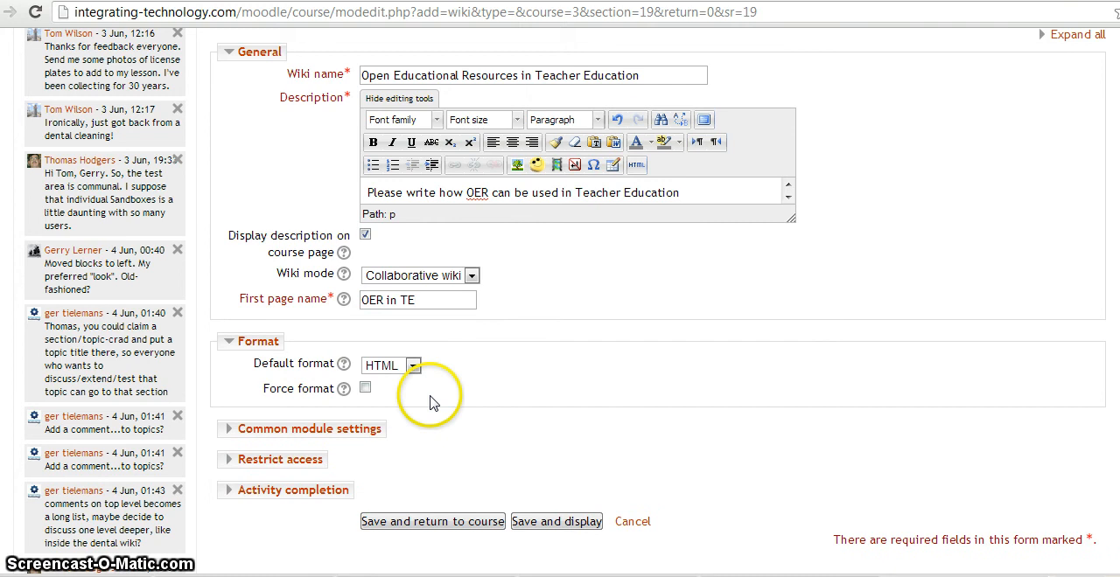
pyautogui.scroll(-2, 429, 399)
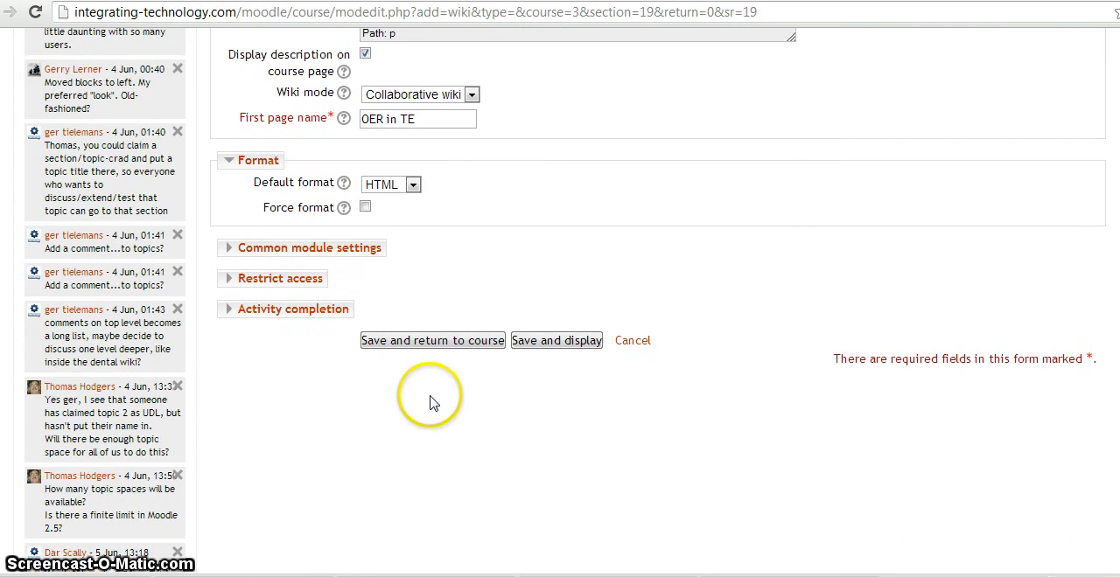
pyautogui.click(337, 252)
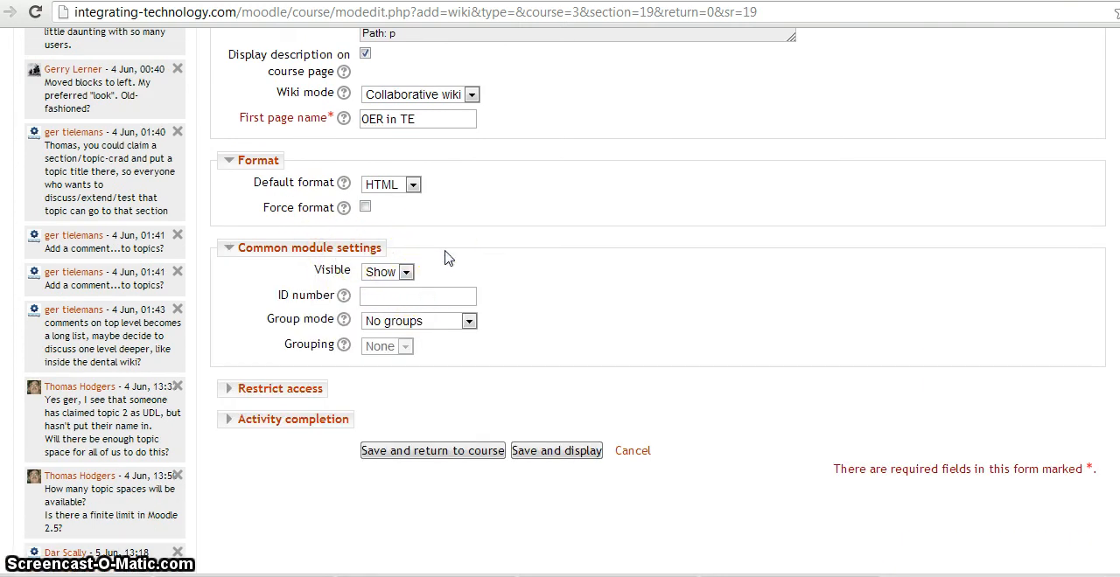
pyautogui.click(406, 272)
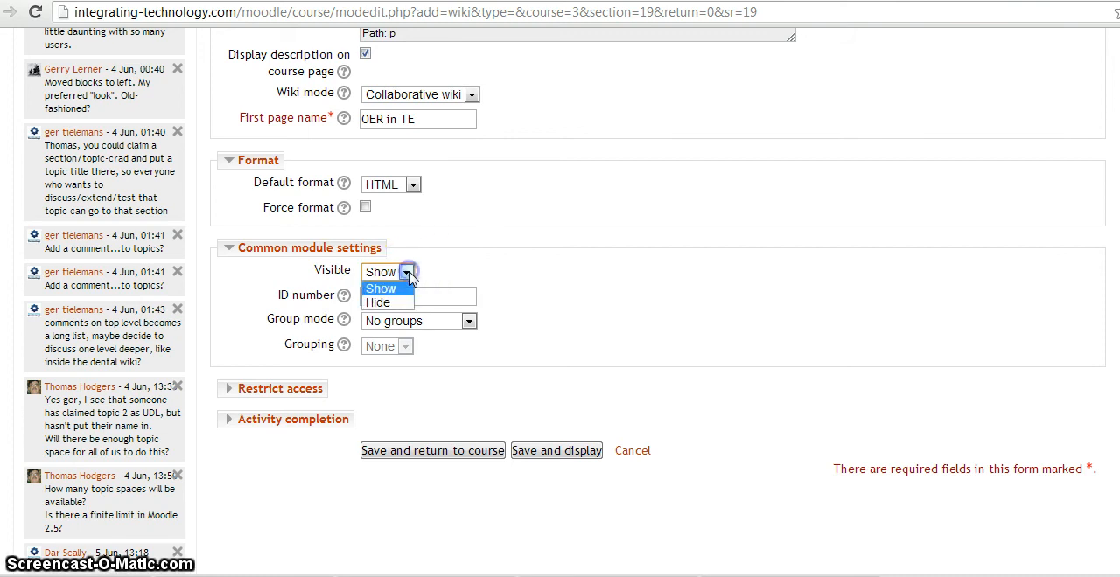
pyautogui.click(408, 275)
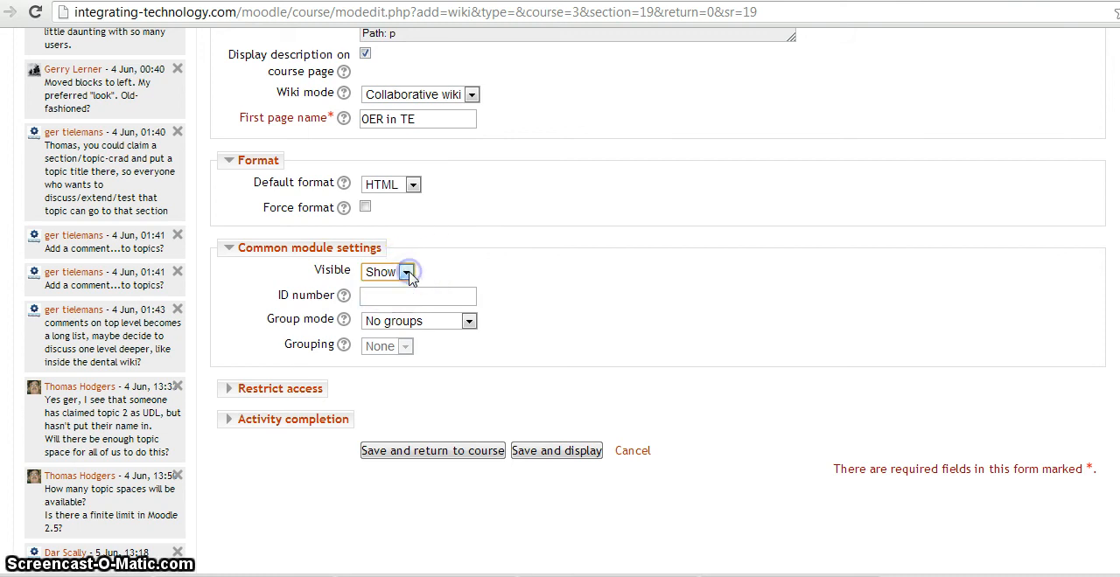
pyautogui.click(469, 322)
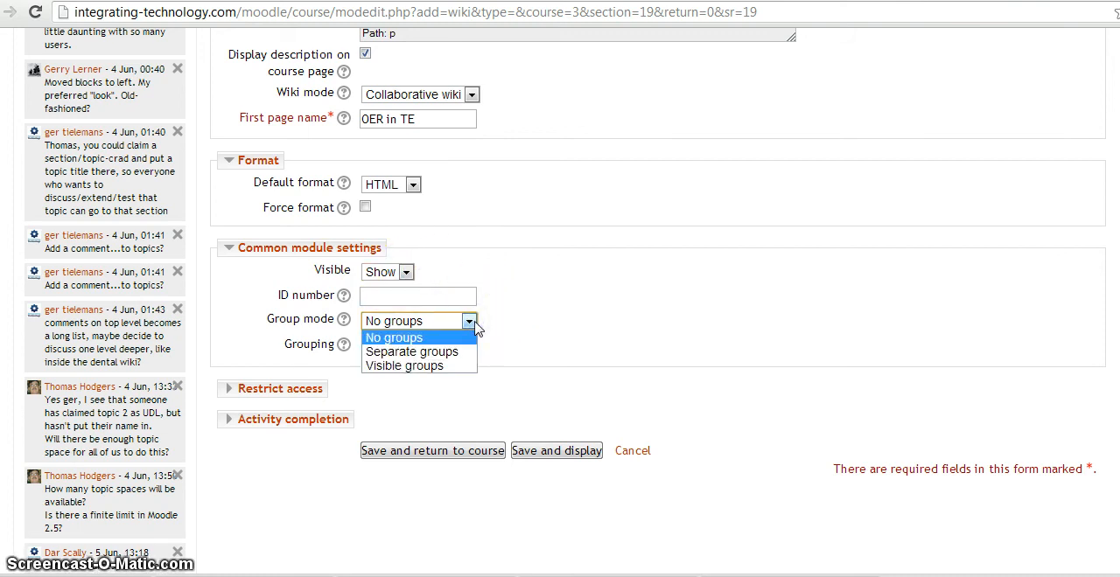
pyautogui.click(476, 324)
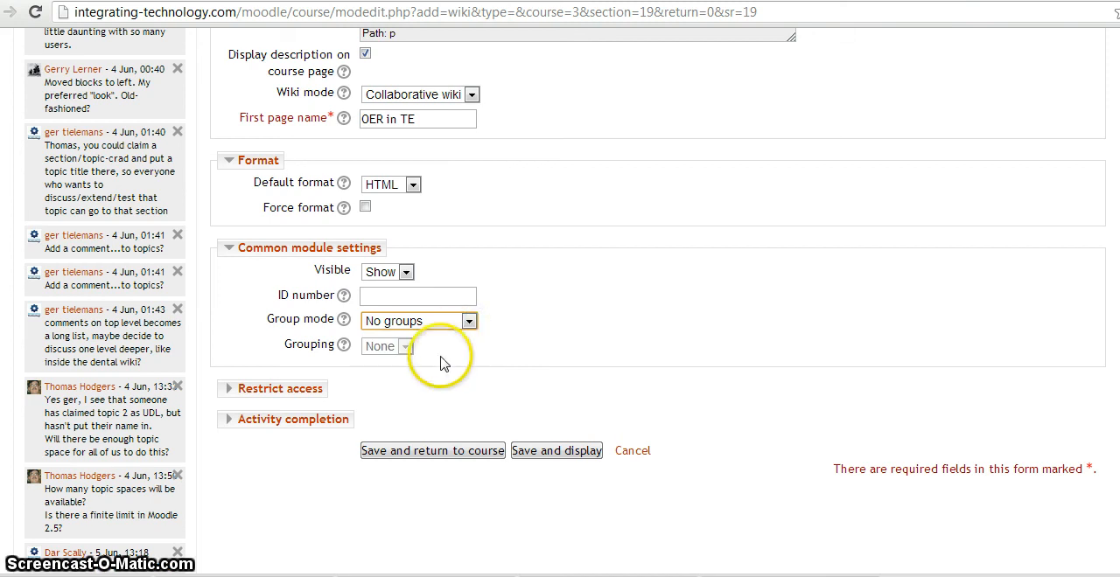
pyautogui.scroll(-2, 441, 363)
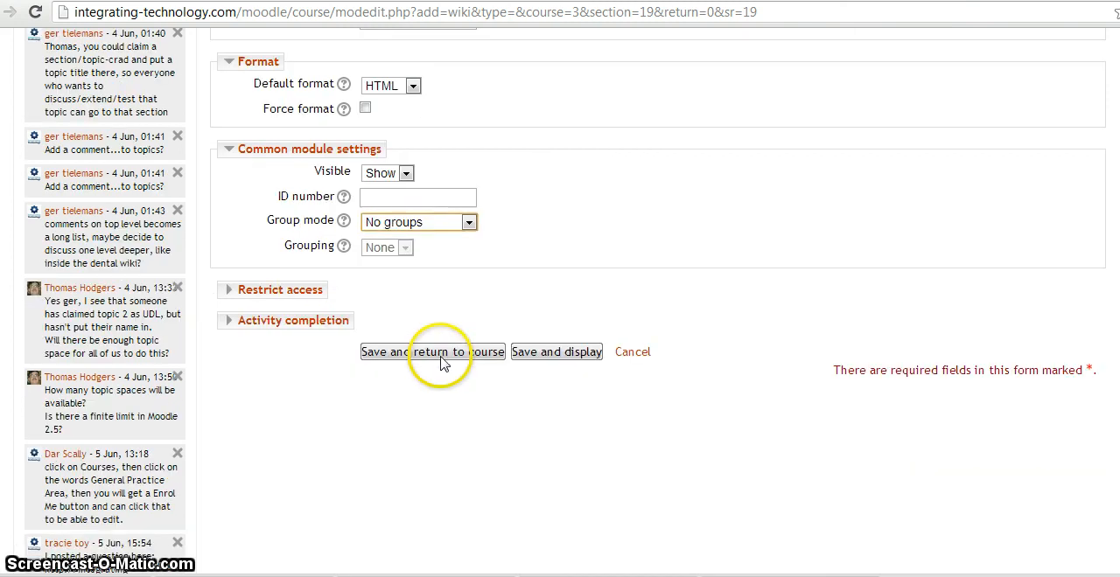
pyautogui.click(290, 294)
pyautogui.scroll(-4, 578, 262)
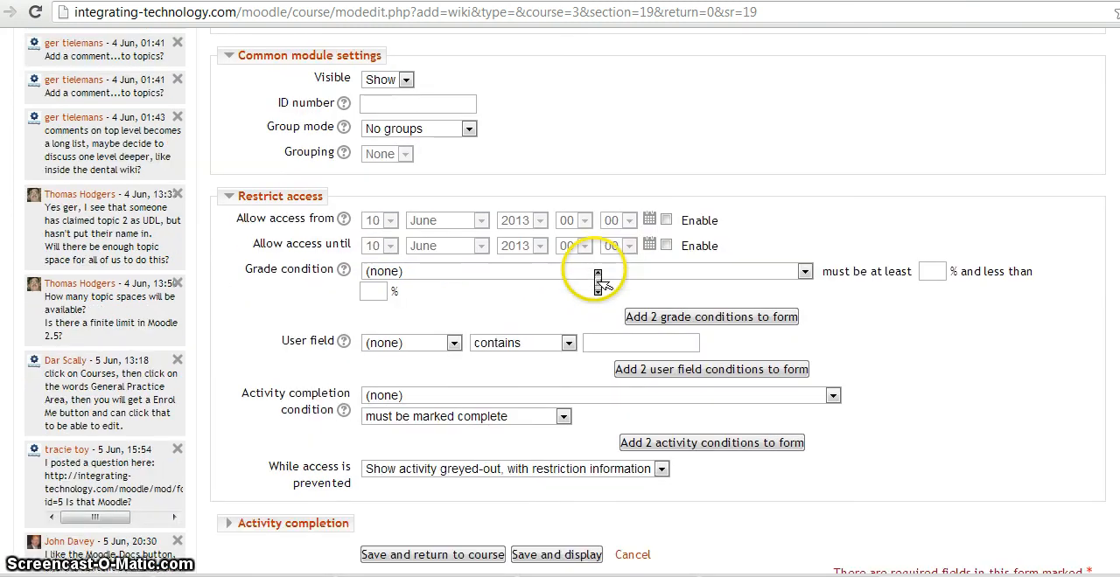
pyautogui.scroll(-4, 594, 277)
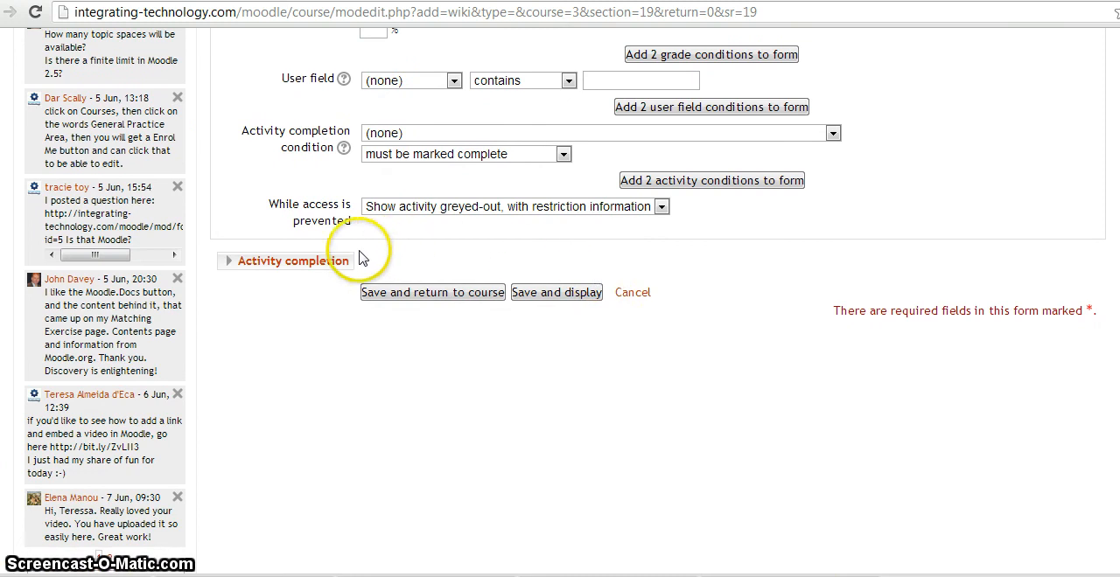
# Set completion tracking to "Show activity as complete when conditions are met", require students to view the activity, and save and display the wiki
pyautogui.click(325, 262)
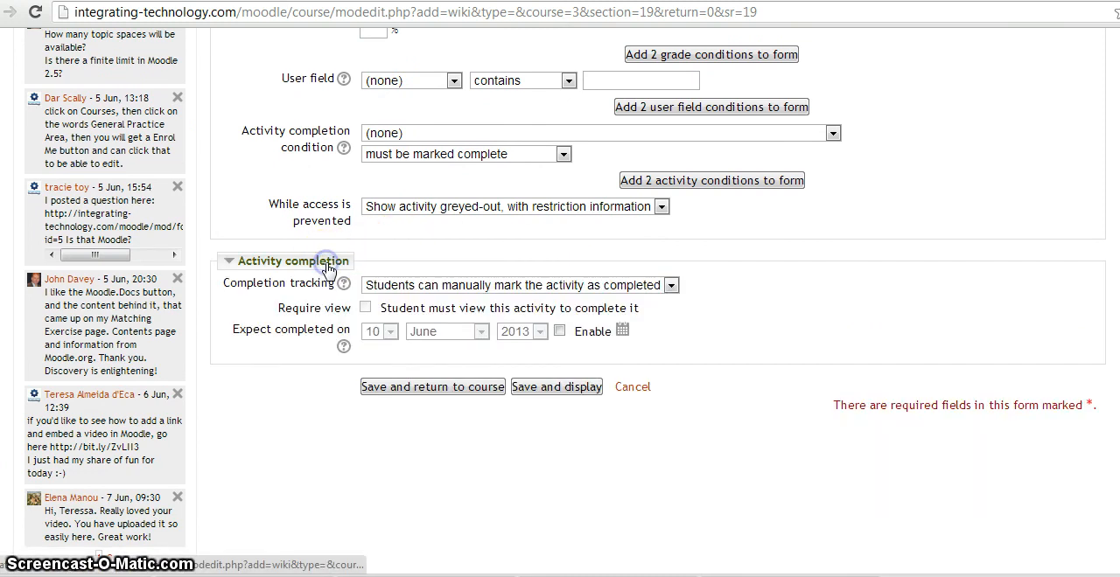
pyautogui.click(670, 287)
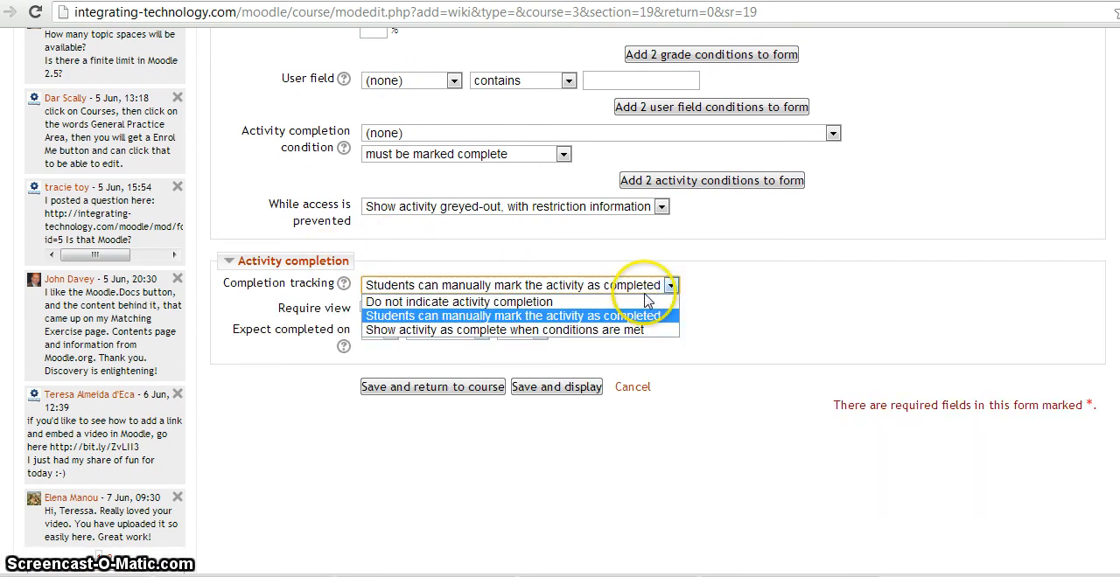
pyautogui.click(560, 331)
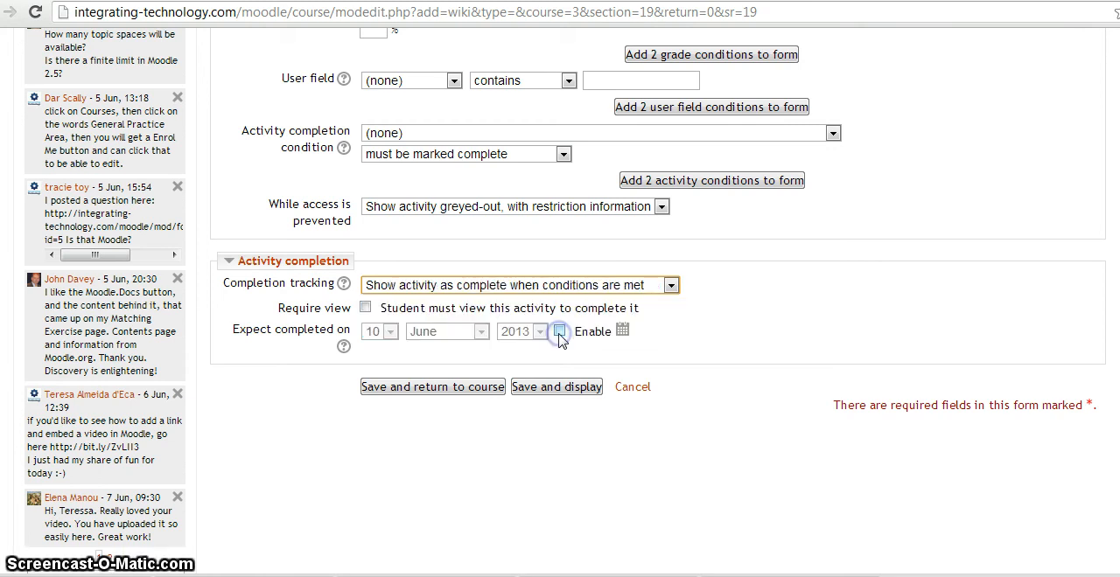
pyautogui.click(366, 309)
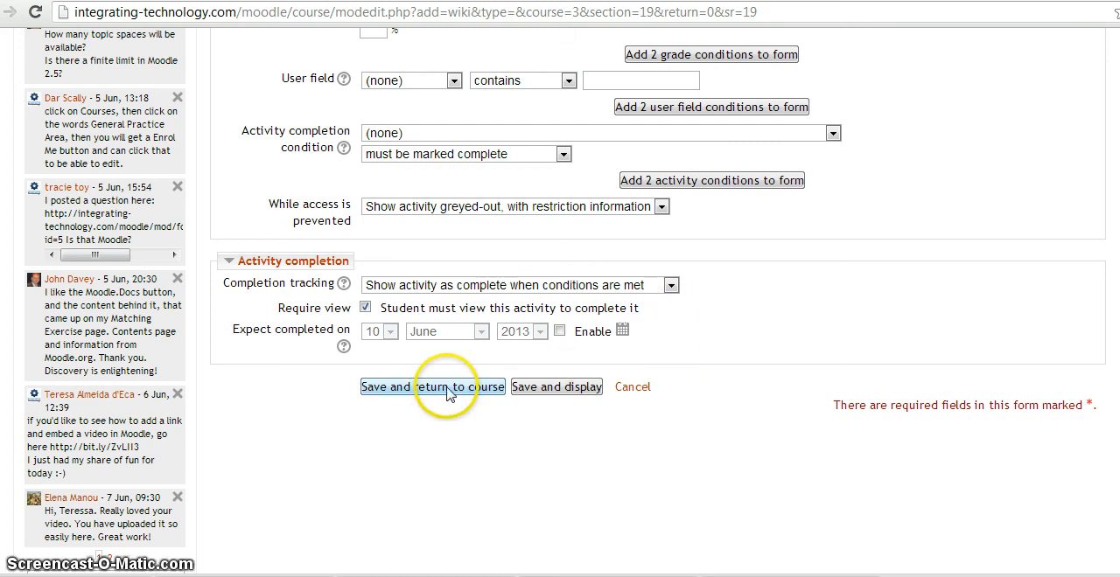
pyautogui.click(543, 395)
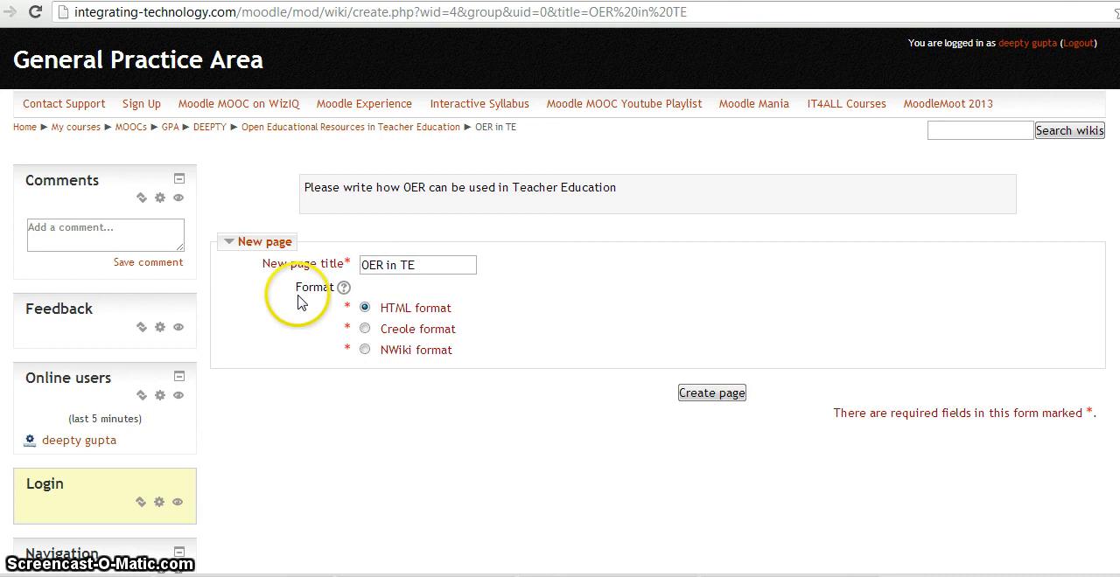
# Create the wiki's first page "OER in TE" in HTML format and save it without content or tags
pyautogui.click(712, 396)
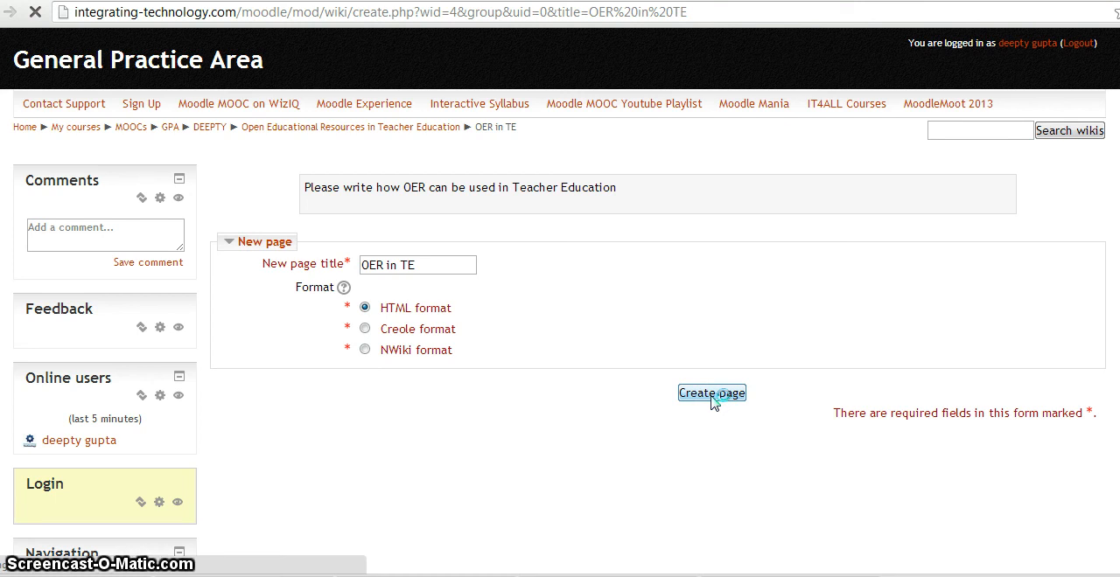
pyautogui.click(567, 313)
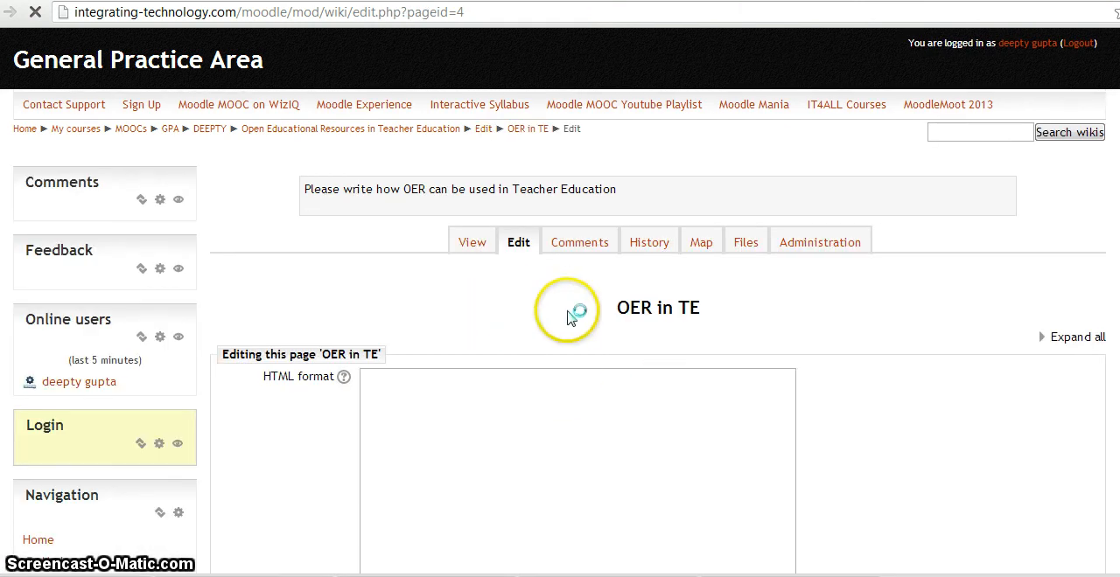
pyautogui.scroll(-2, 687, 343)
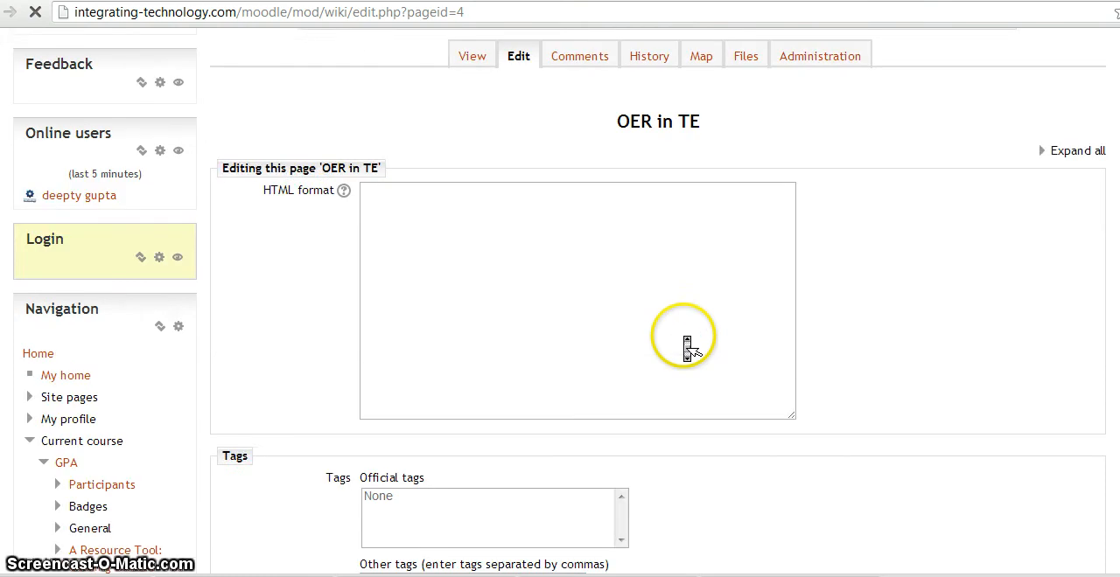
pyautogui.scroll(-3, 517, 339)
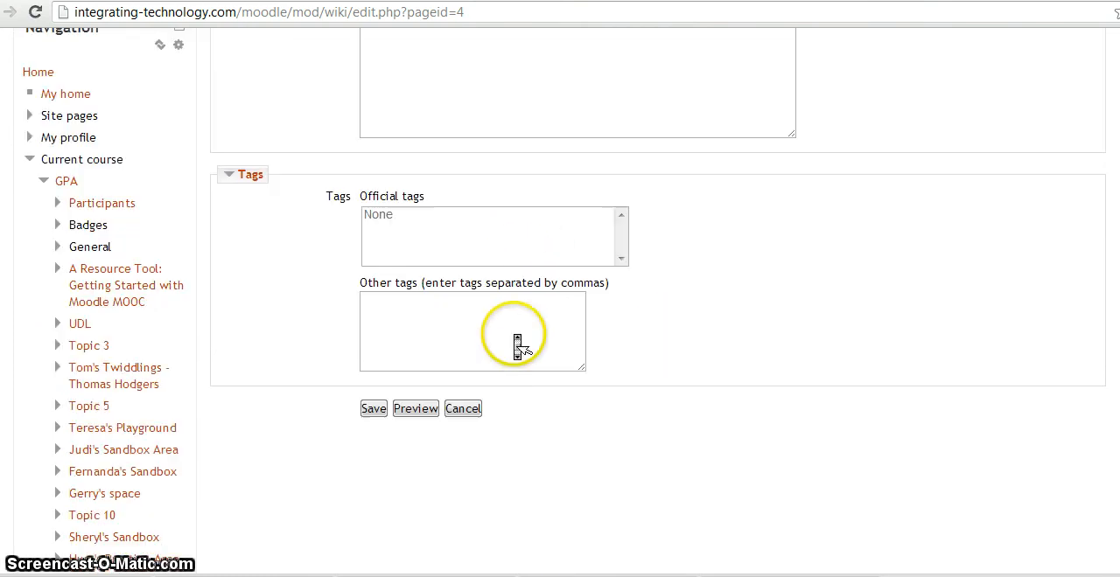
pyautogui.click(415, 229)
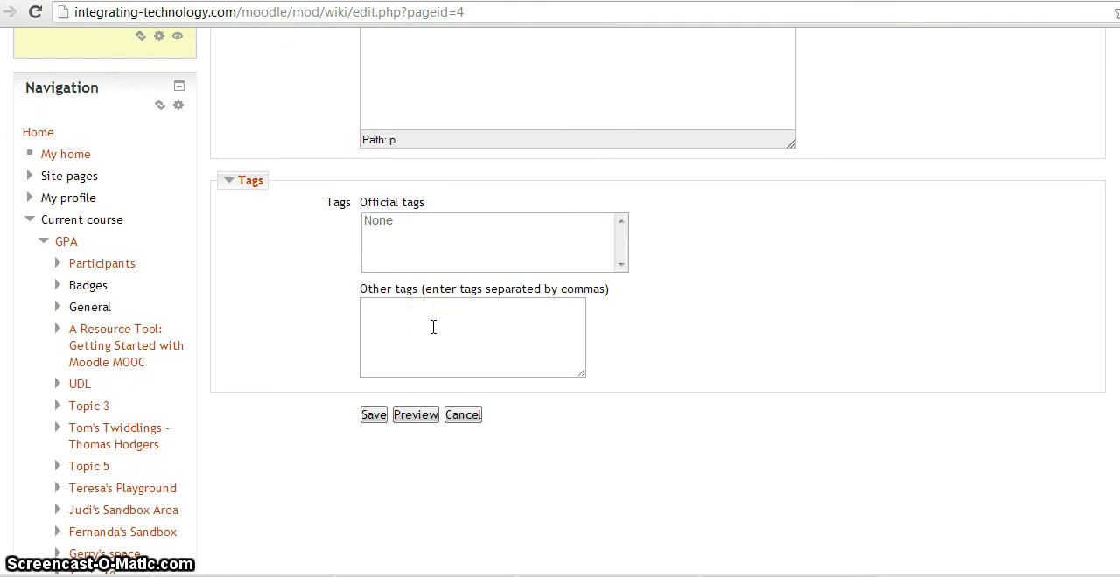
pyautogui.scroll(5, 433, 327)
pyautogui.scroll(-3, 436, 332)
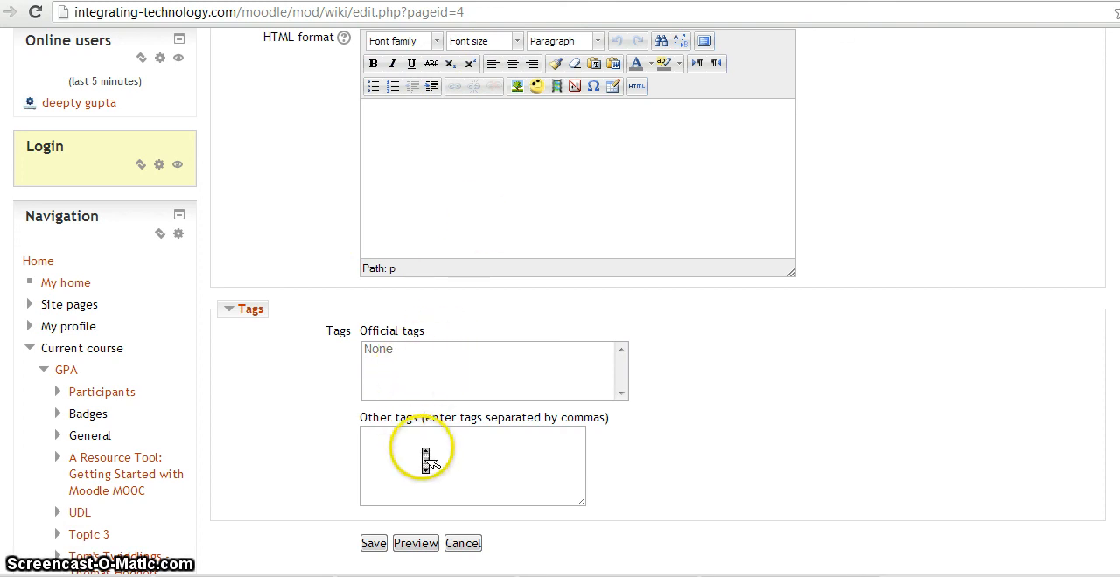
pyautogui.scroll(-2, 426, 459)
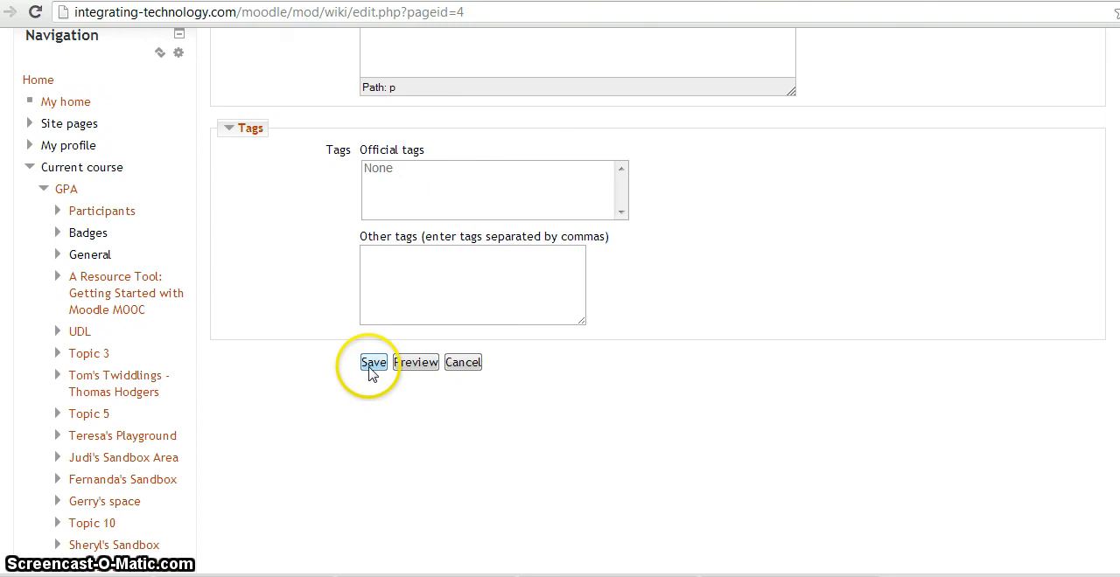
pyautogui.click(370, 366)
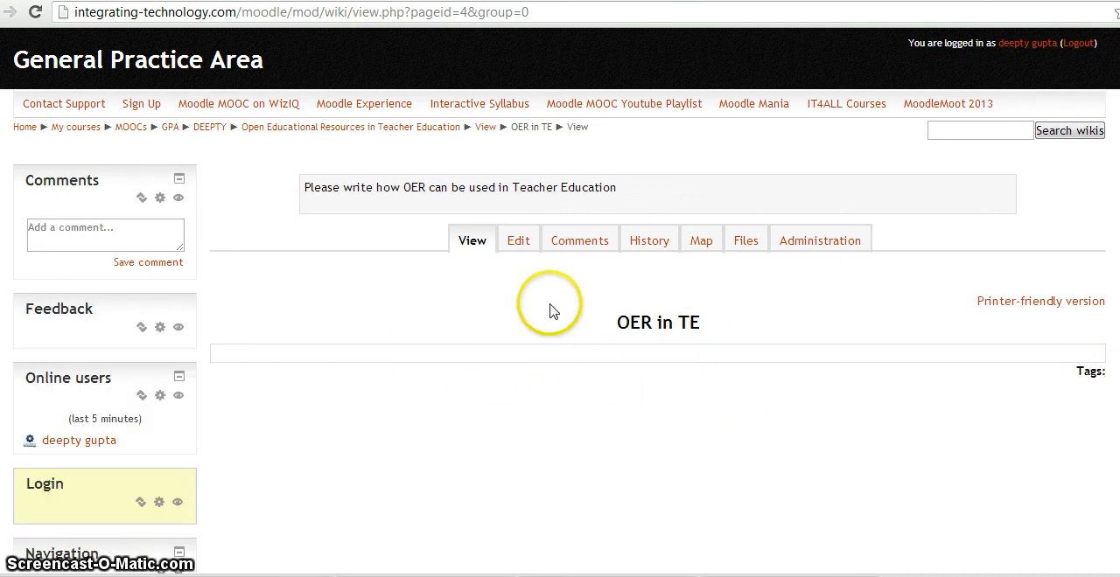
# Reopen the "OER in TE" page for editing, look over its editor and tag fields, and save the page
pyautogui.click(520, 248)
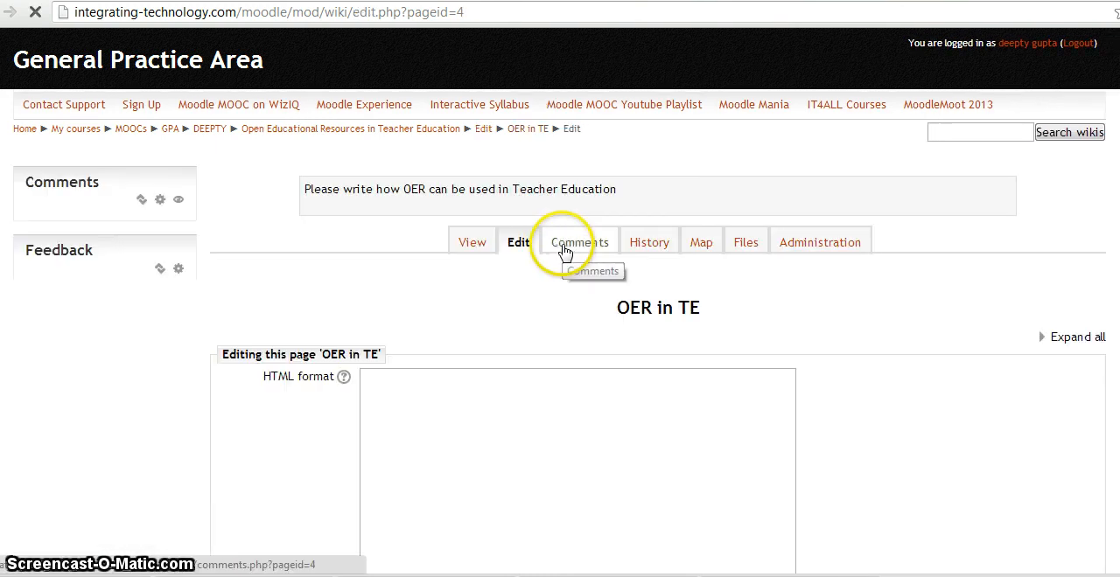
pyautogui.scroll(-3, 537, 377)
pyautogui.scroll(3, 537, 378)
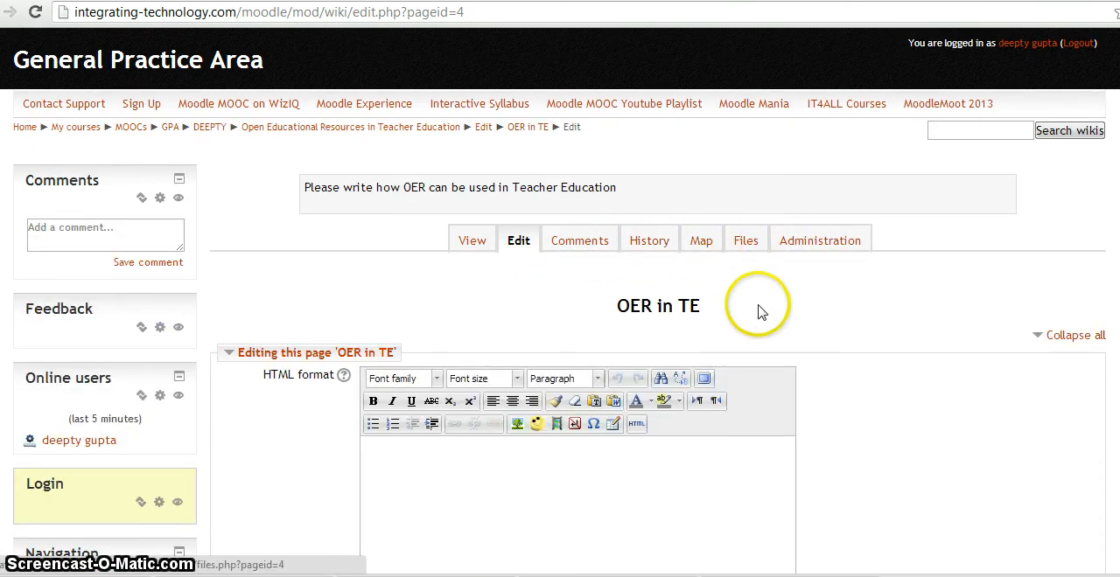
pyautogui.scroll(-5, 764, 319)
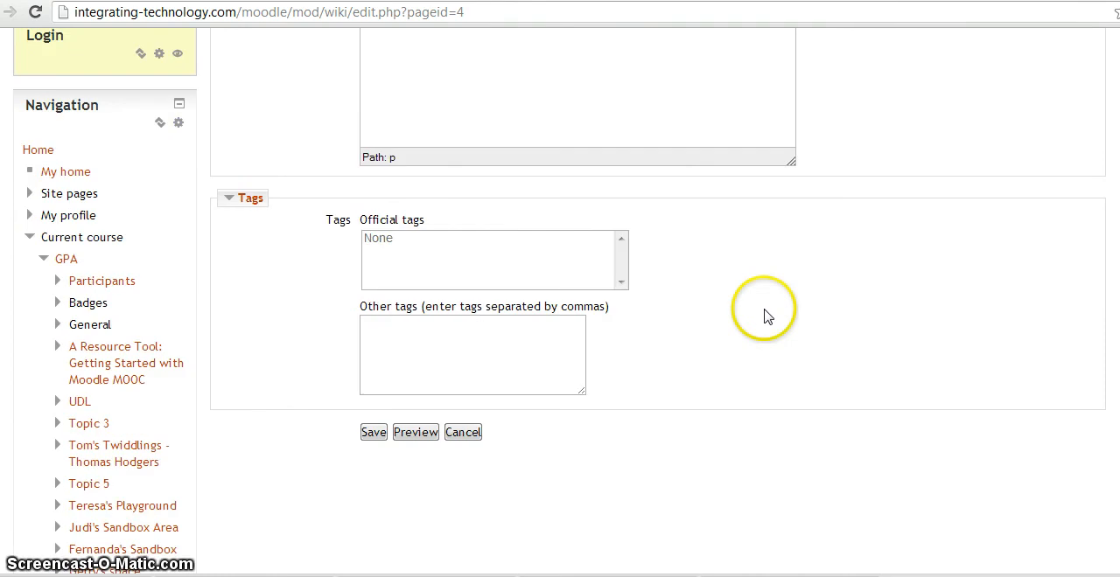
pyautogui.click(372, 437)
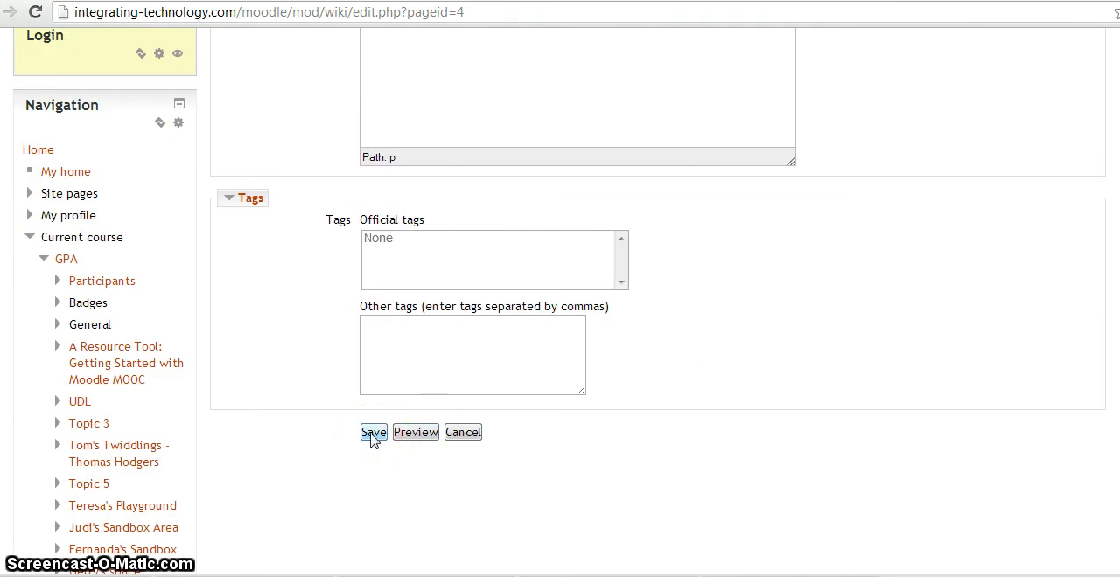
pyautogui.click(748, 343)
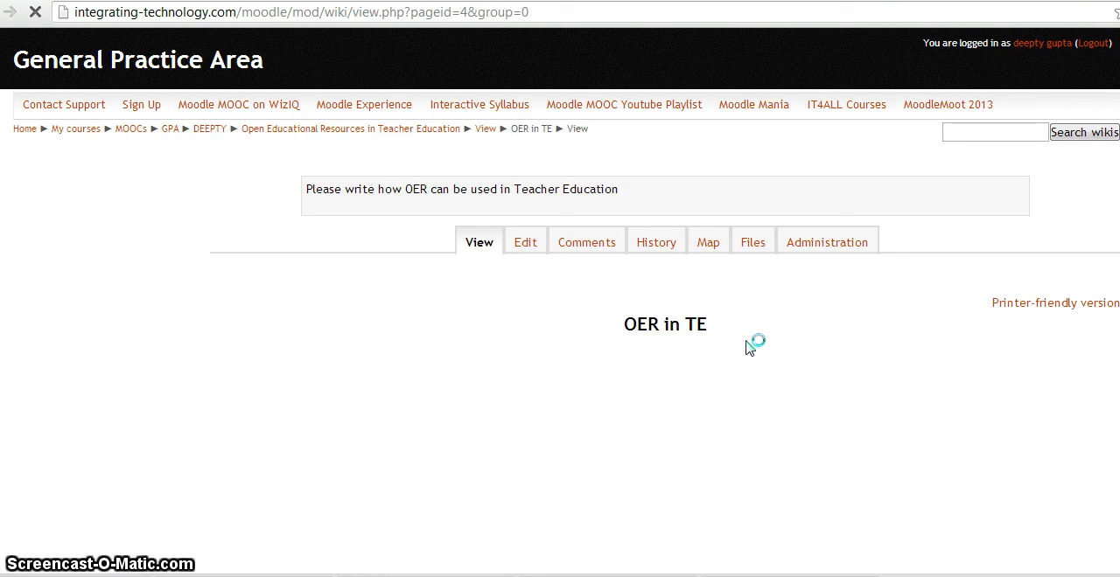
# Return to the course section and check the new wiki's entry under MY SAND BOX
pyautogui.click(207, 129)
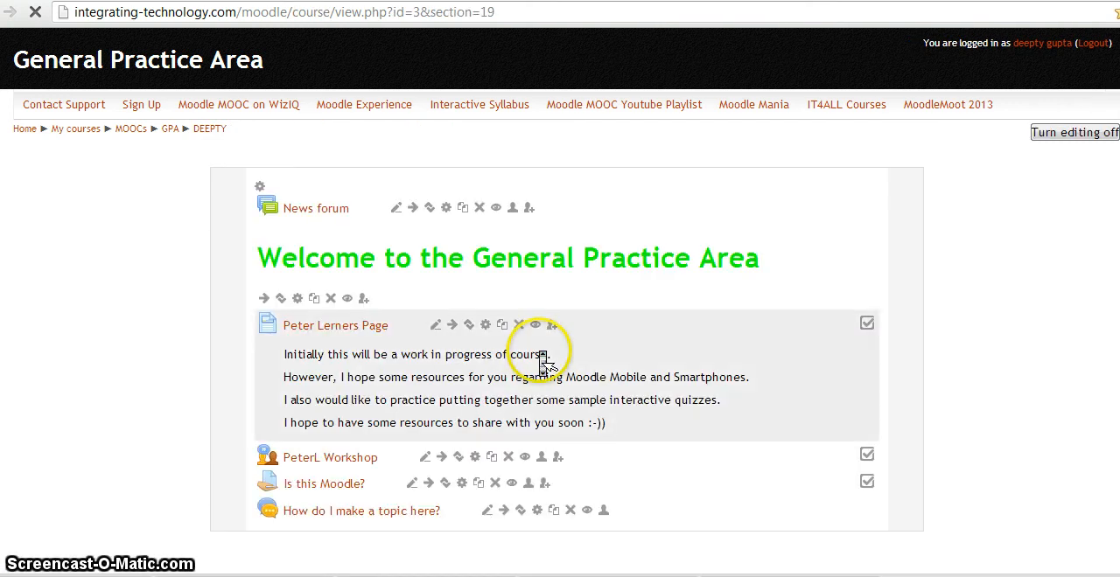
pyautogui.scroll(-2, 542, 359)
pyautogui.scroll(-10, 542, 363)
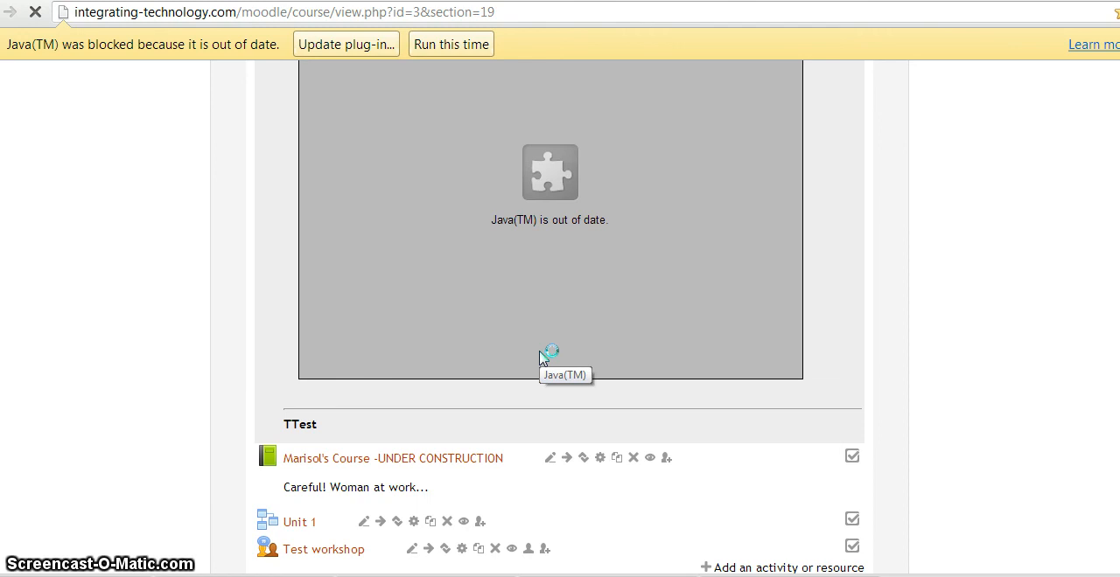
pyautogui.scroll(-3, 543, 366)
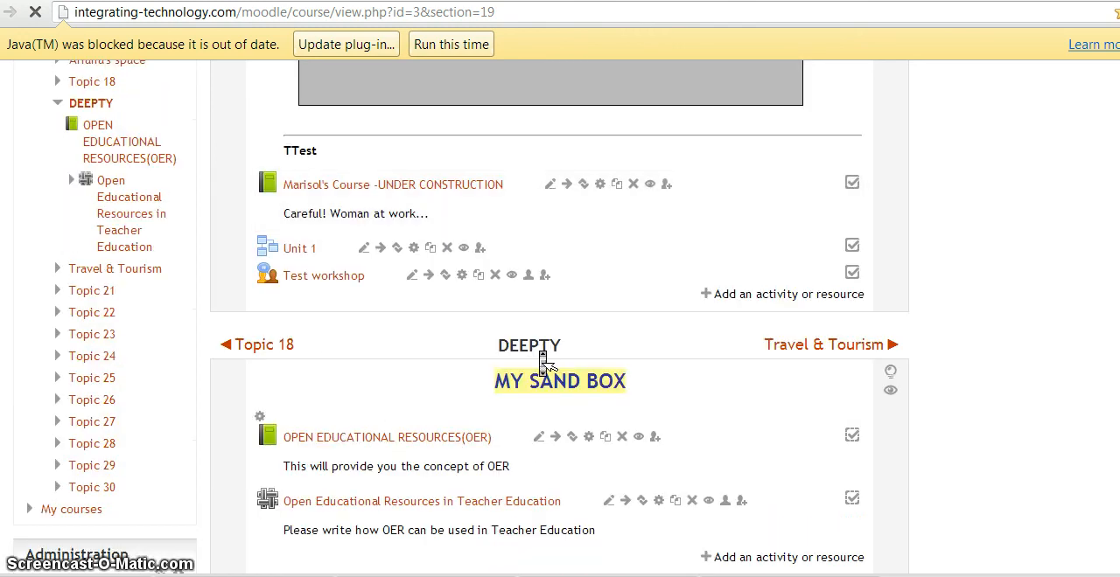
pyautogui.scroll(-2, 542, 364)
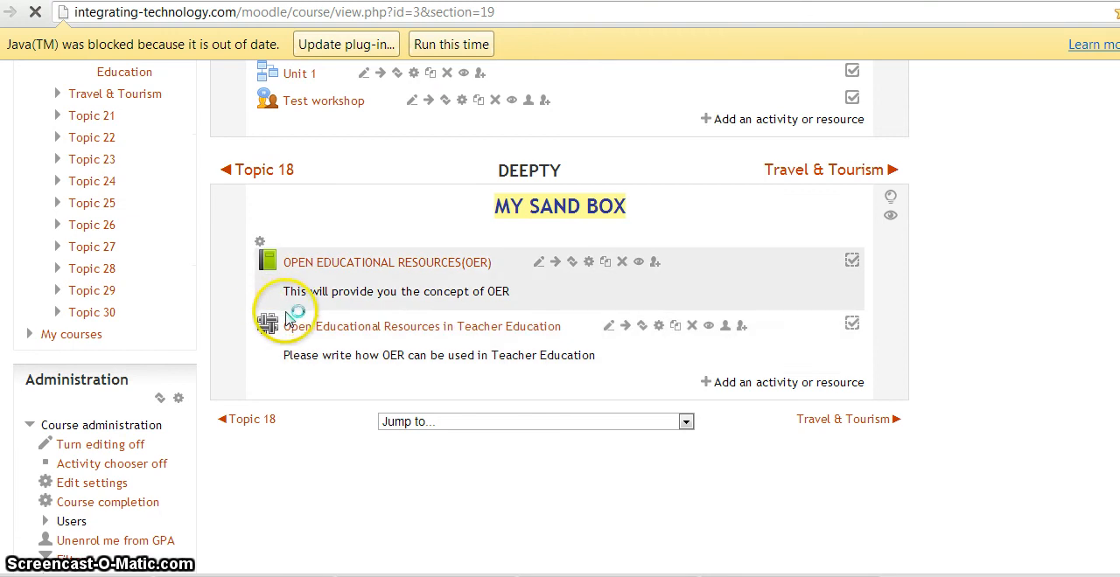